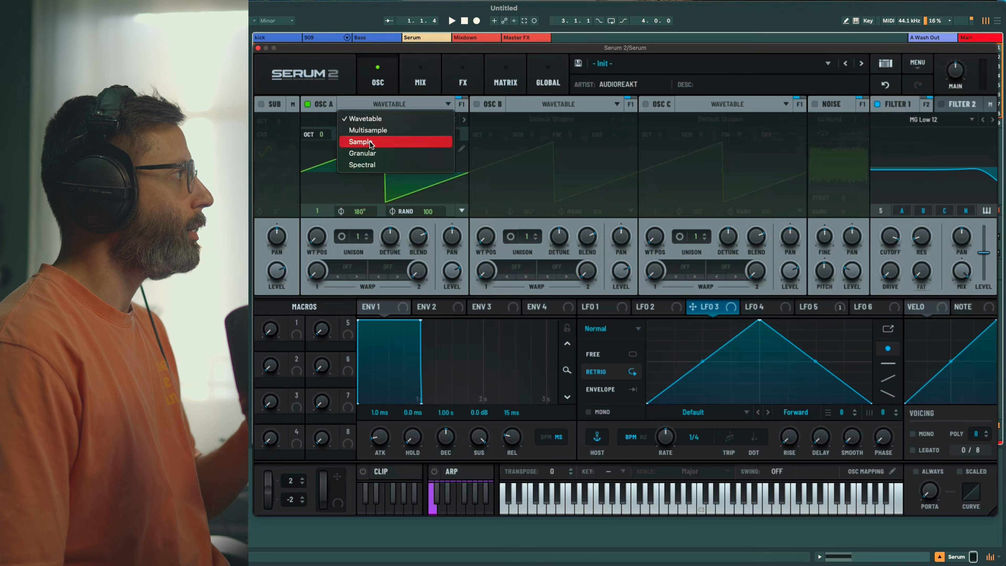
Put oscillator A in Sample mode and load the Factory Non-Tonal SFX 'Talking Sub' sample
click(371, 144)
click(380, 119)
mouse_move(370, 145)
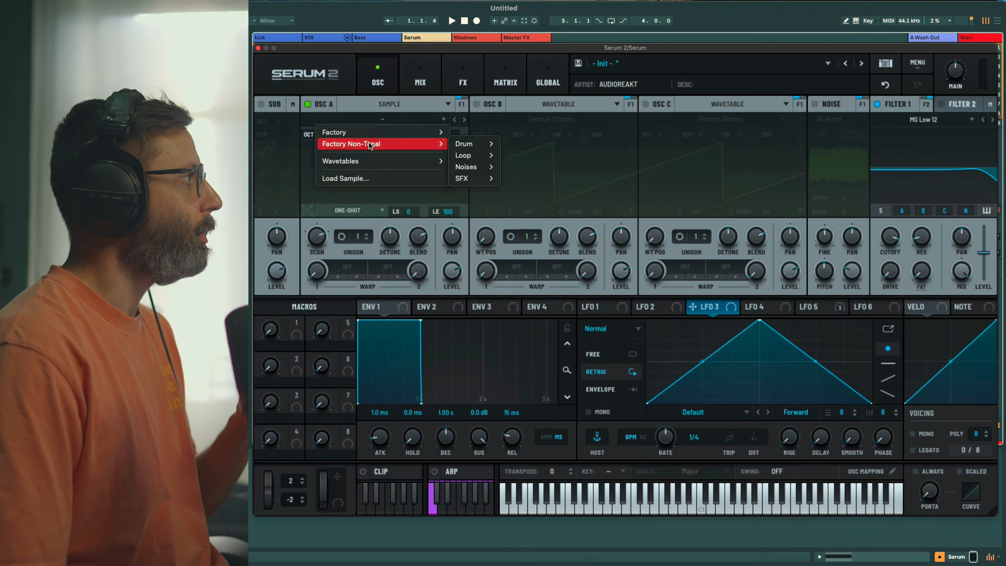
mouse_move(469, 179)
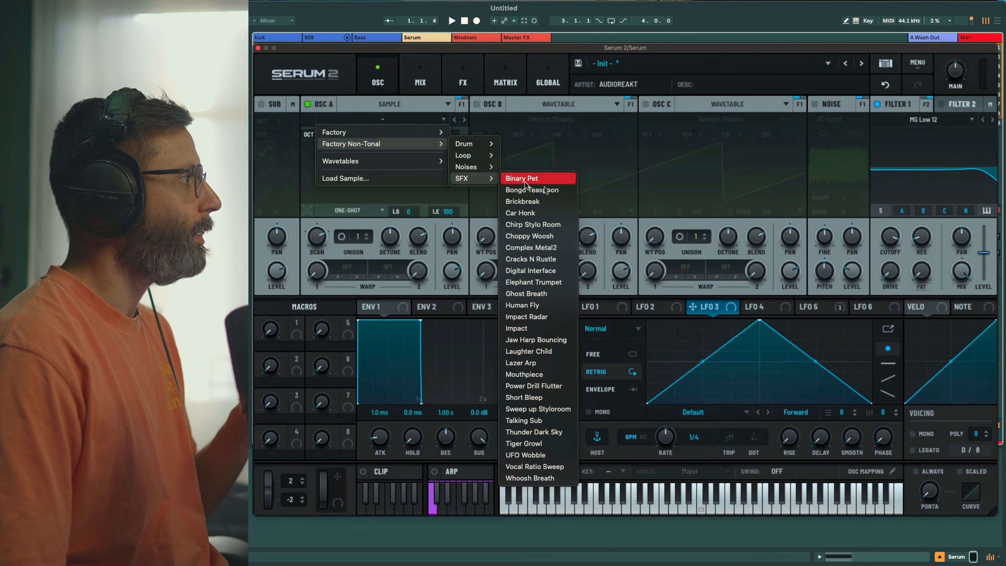
click(556, 420)
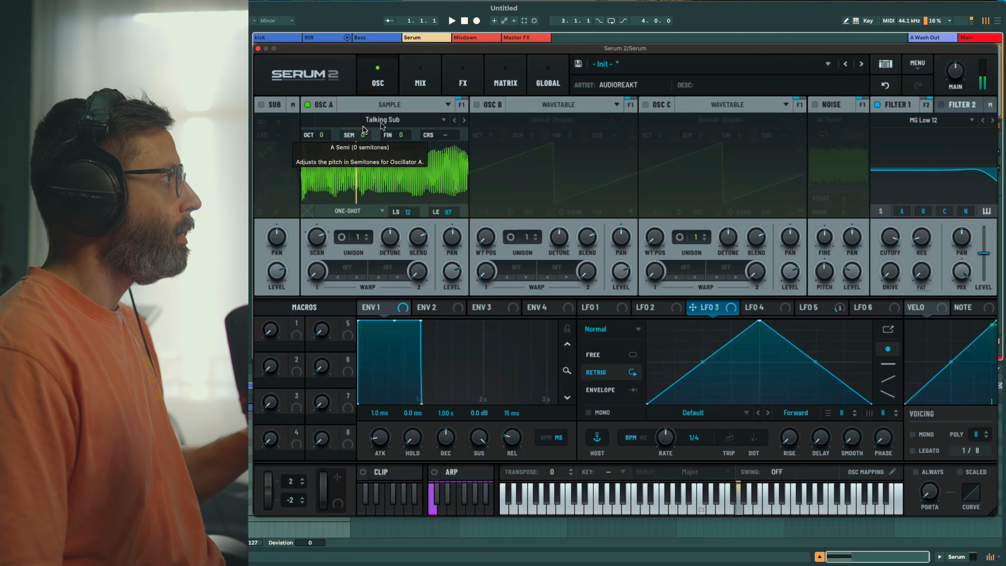
Set oscillator A's sample to Fwd Loop with the loop region shortened to LS 29 / LE 81
click(348, 210)
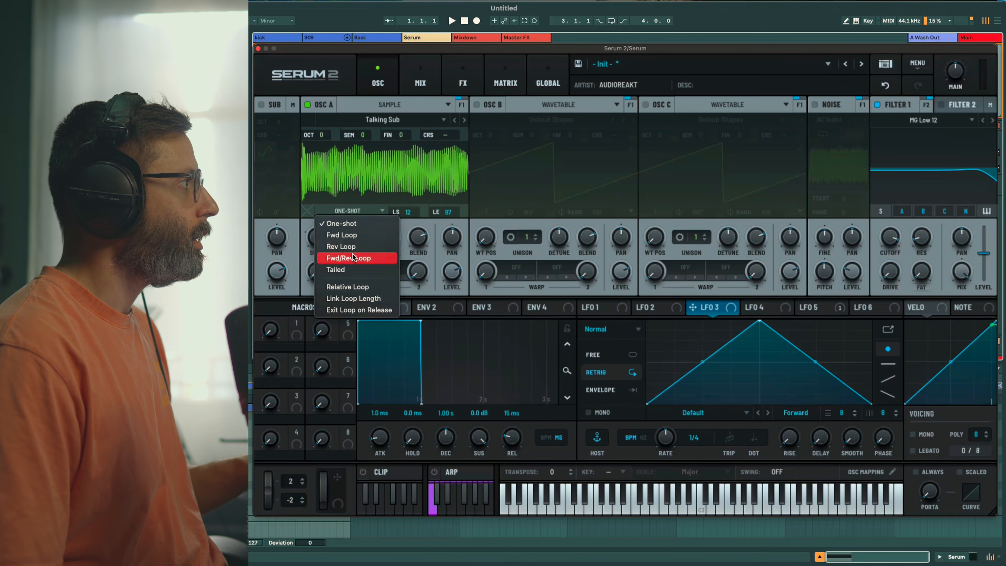
click(344, 235)
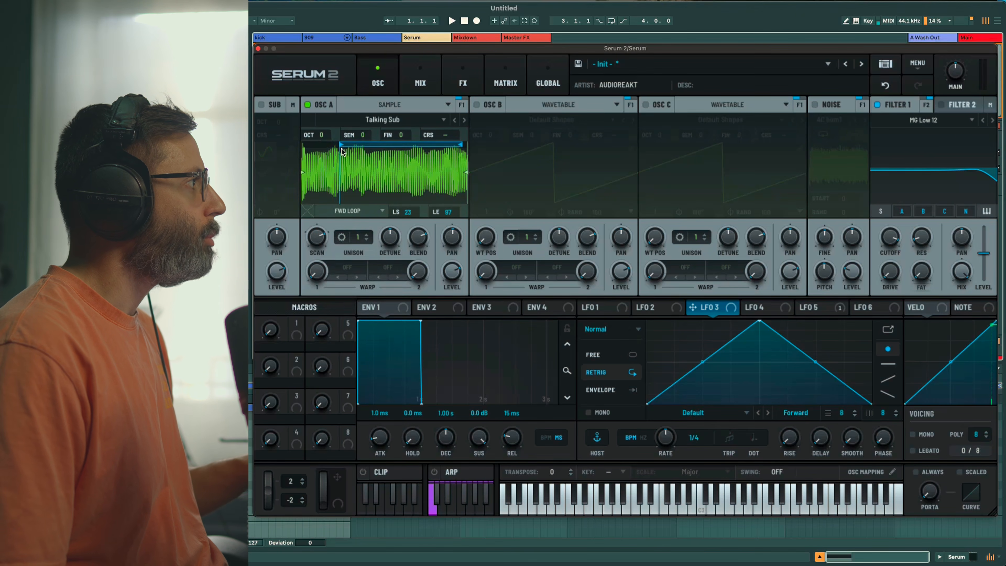
drag(348, 151, 364, 138)
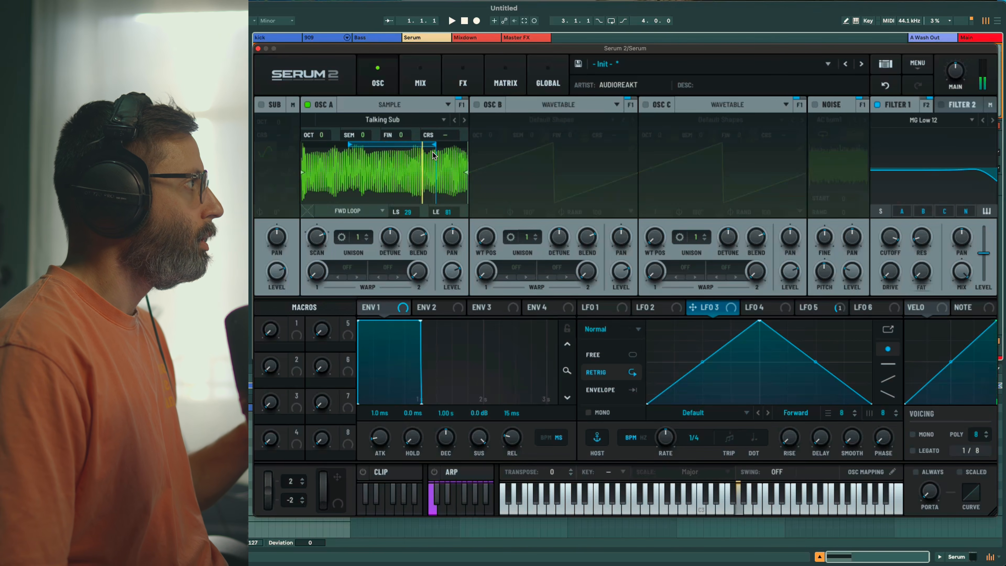
Drop oscillator A to octave -1 with 3 detuned unison voices
drag(321, 135, 322, 153)
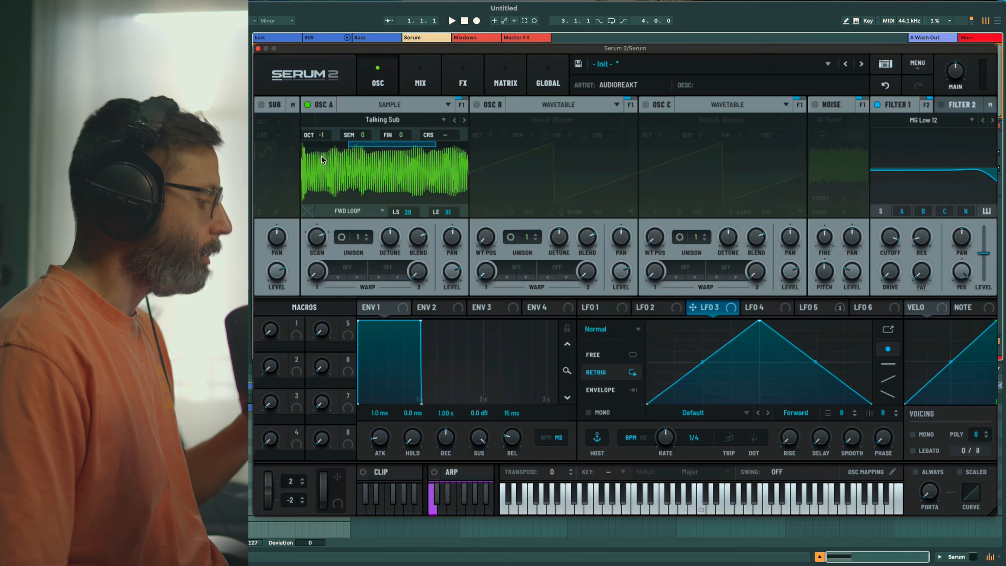
click(367, 235)
click(367, 235)
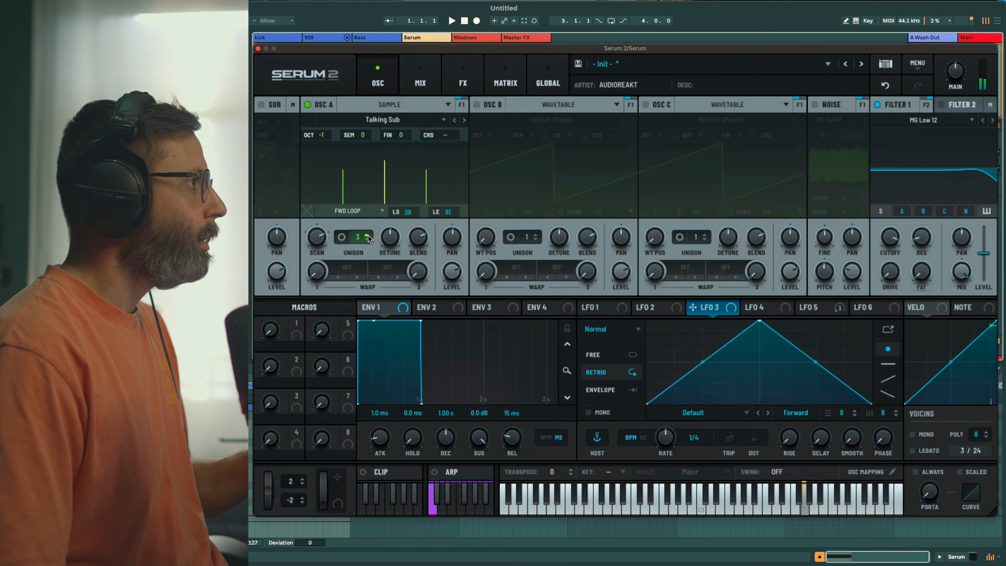
drag(389, 236, 386, 268)
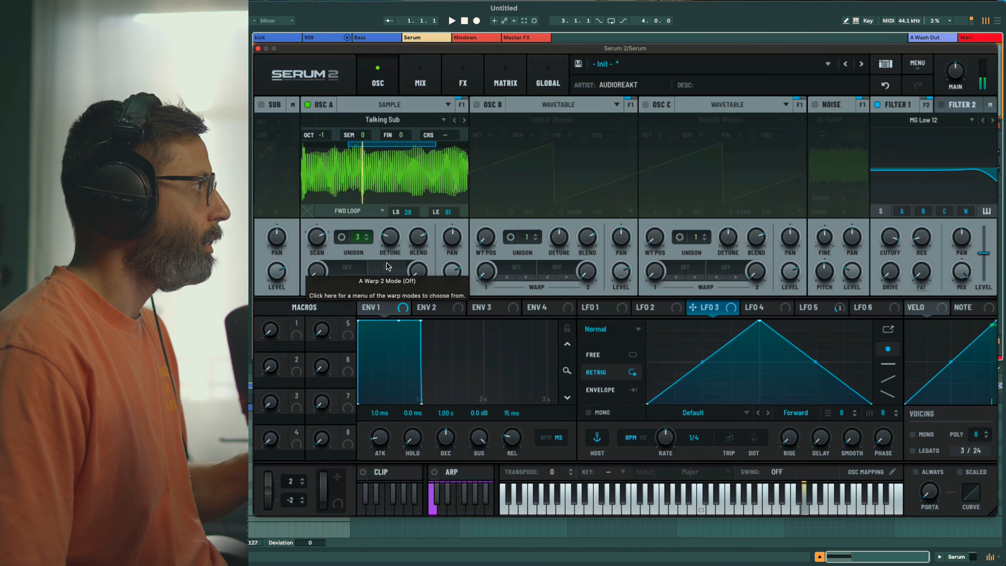
mouse_move(318, 244)
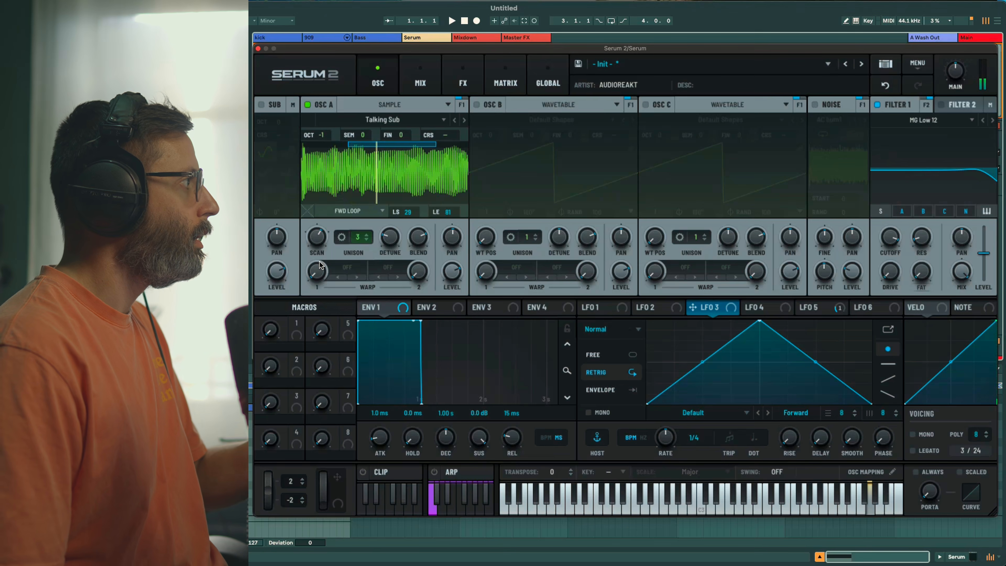
Set oscillator A's Warp 1 to FM (B) and map its amount to Macro 2
click(340, 269)
mouse_move(366, 315)
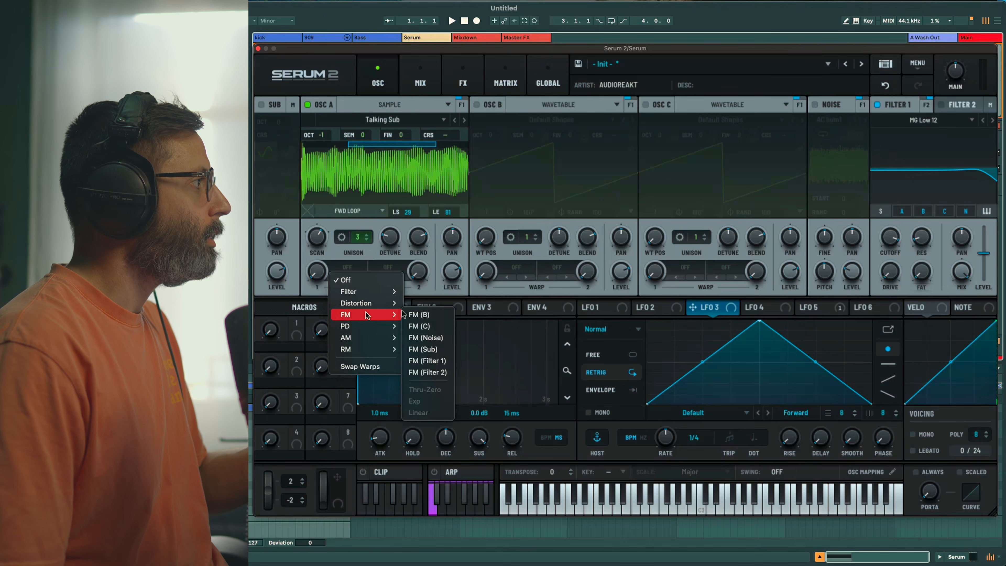
click(425, 314)
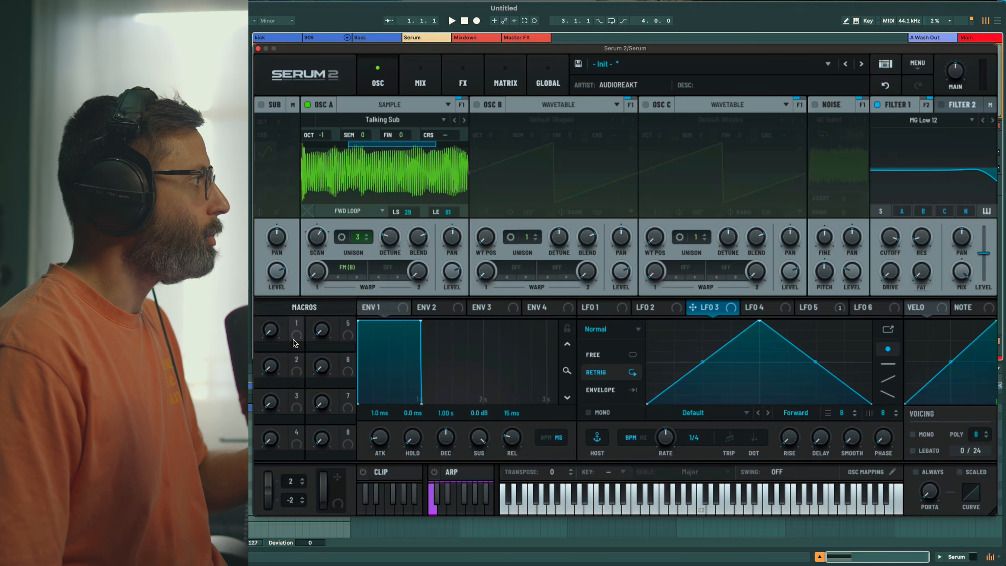
drag(296, 359, 316, 272)
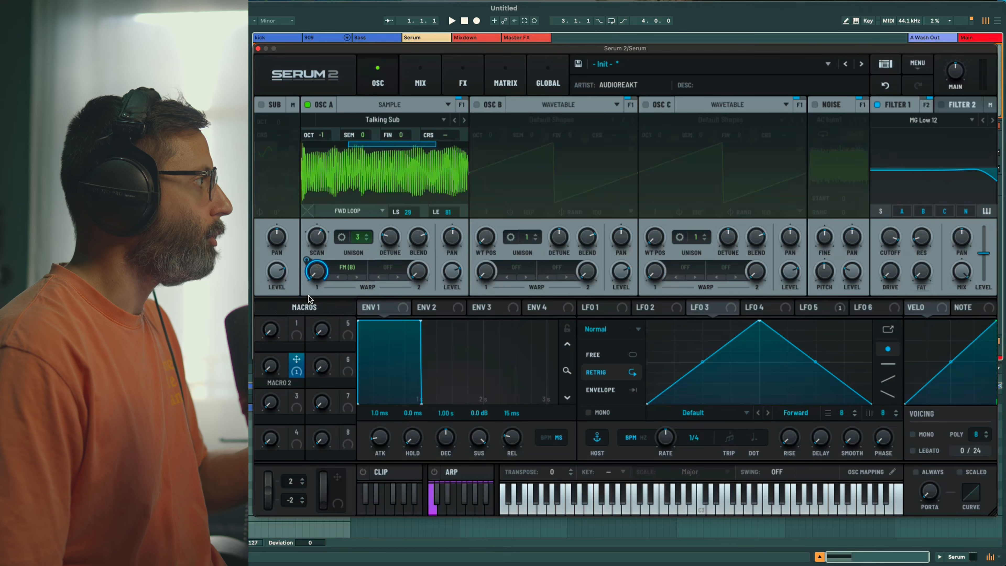
Rename Macro 2 to 'tone' (TONE) and switch on oscillator B
double_click(279, 383)
text(ton)
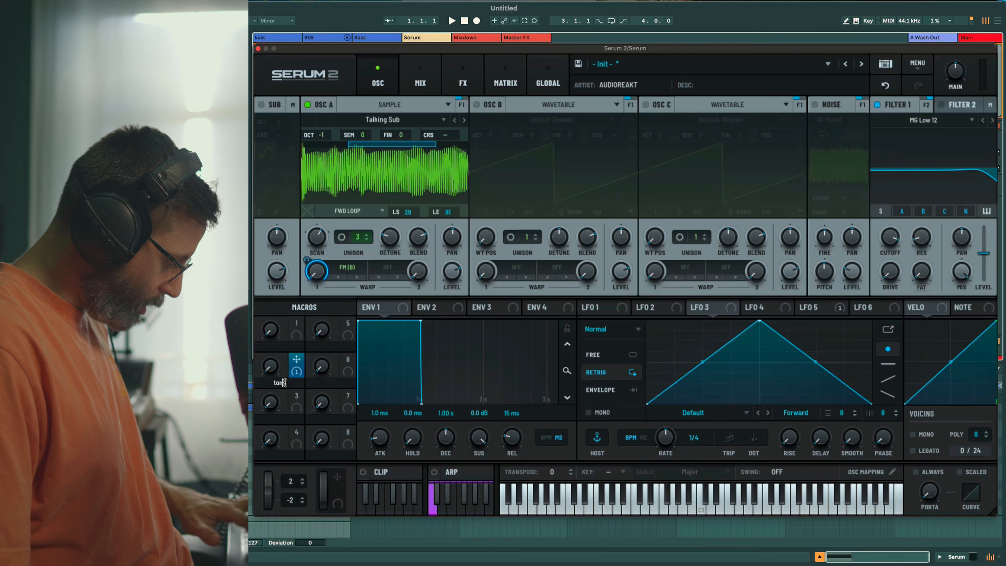
text(e)
key(Return)
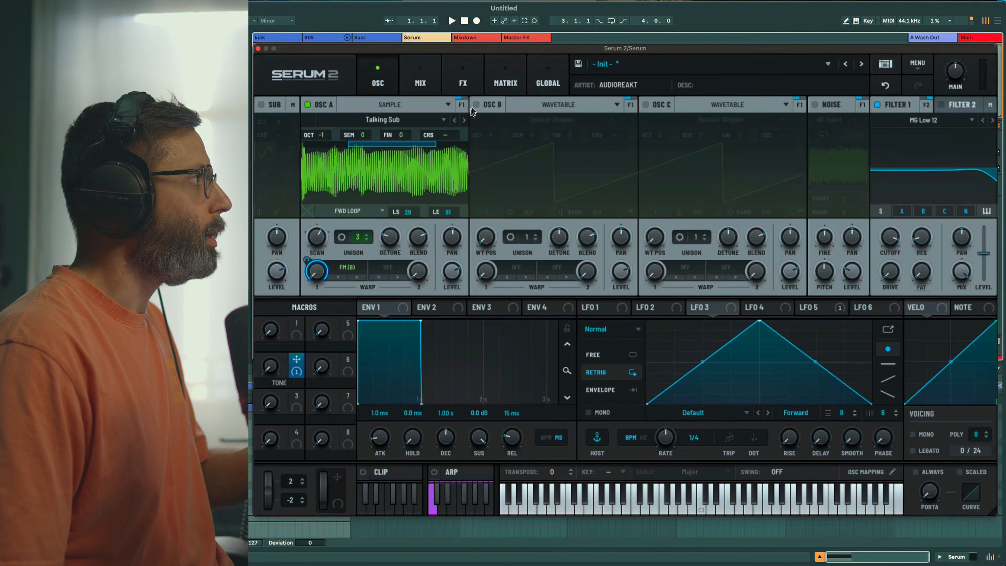
click(476, 104)
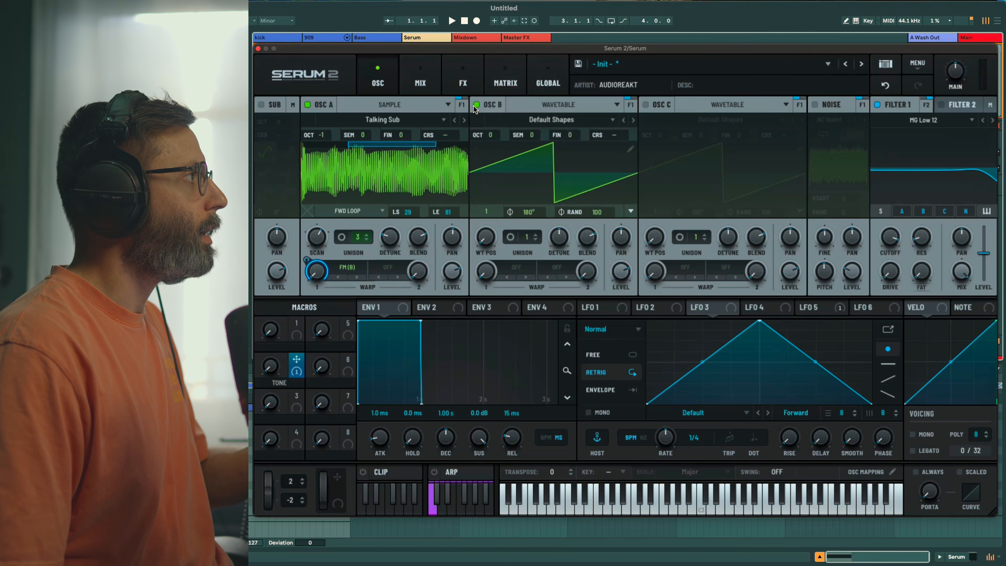
Show oscillator B in 3D, set its wavetable position to 3 and octave to -2
click(530, 176)
drag(486, 237, 487, 205)
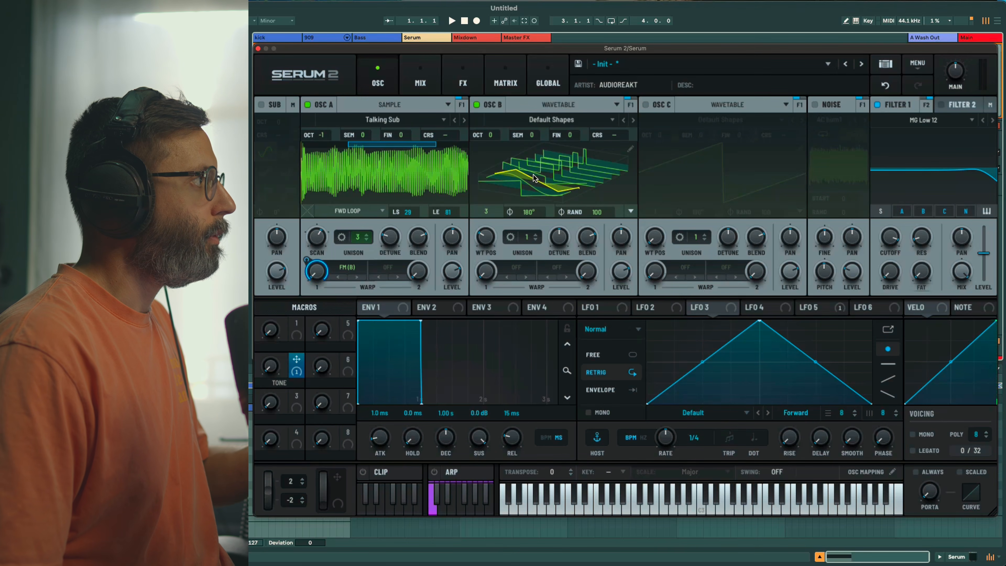
drag(490, 136, 489, 165)
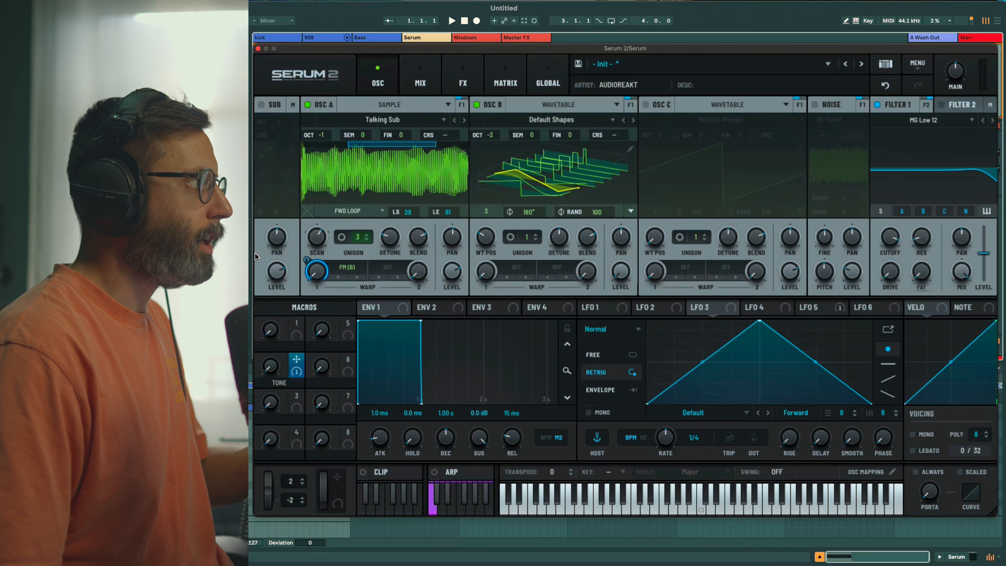
Raise the TONE macro to 49 and give envelope 1 0 ms attack and 415 ms release
drag(272, 367, 282, 302)
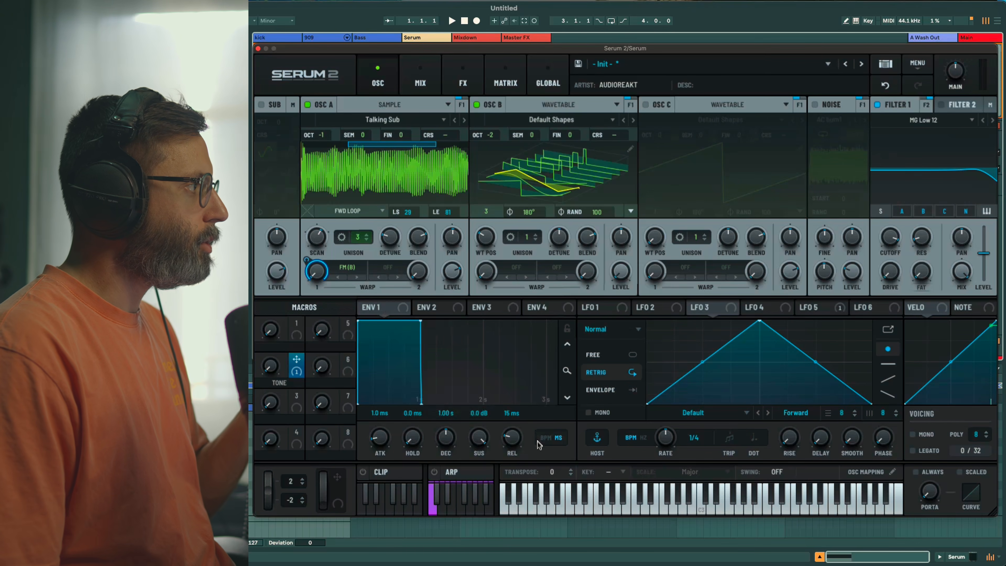
drag(511, 441, 500, 404)
drag(376, 438, 364, 543)
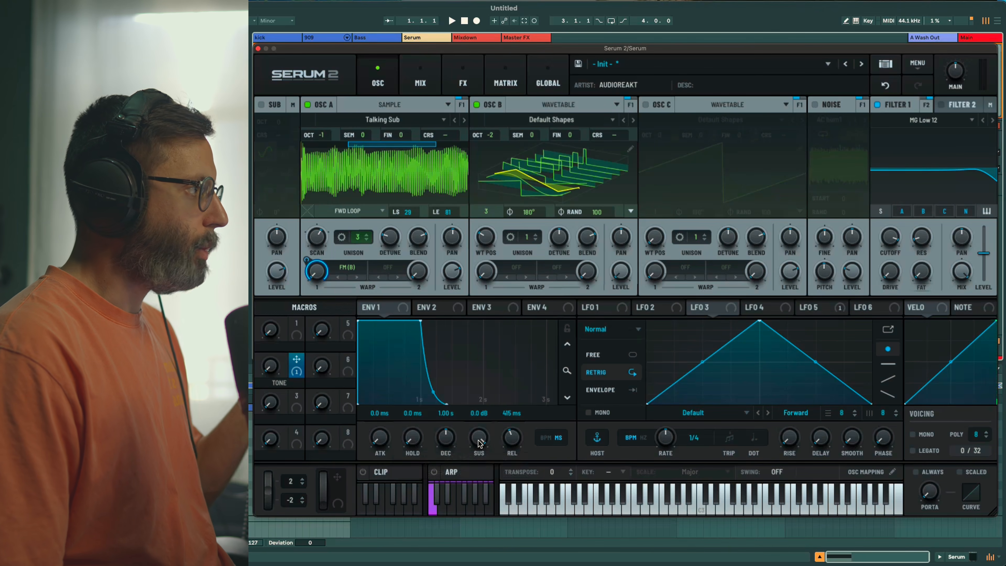
Switch Filter 1 to the S2 Acid Ladder type and route Envelope 2 to its cutoff
click(925, 123)
mouse_move(950, 179)
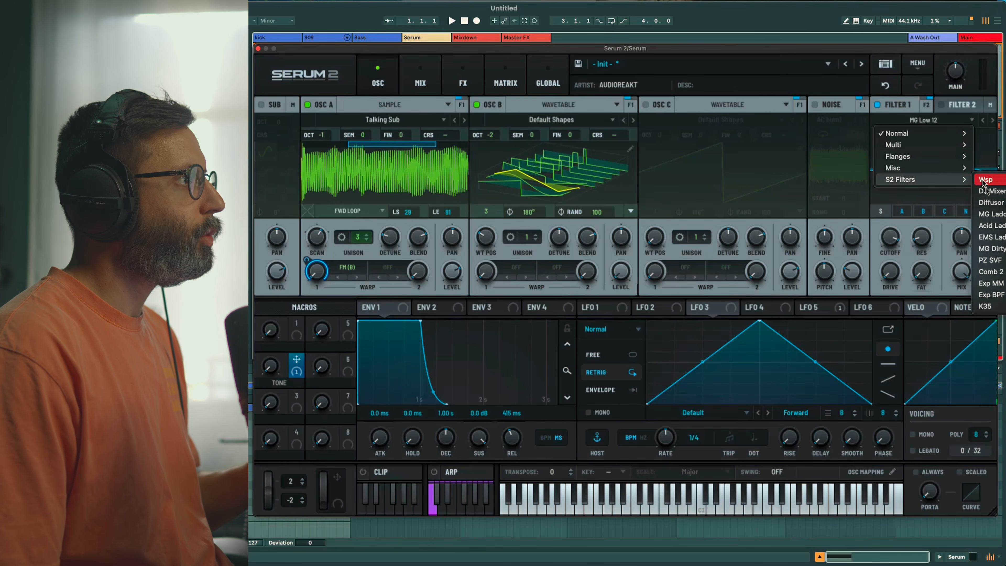
click(990, 225)
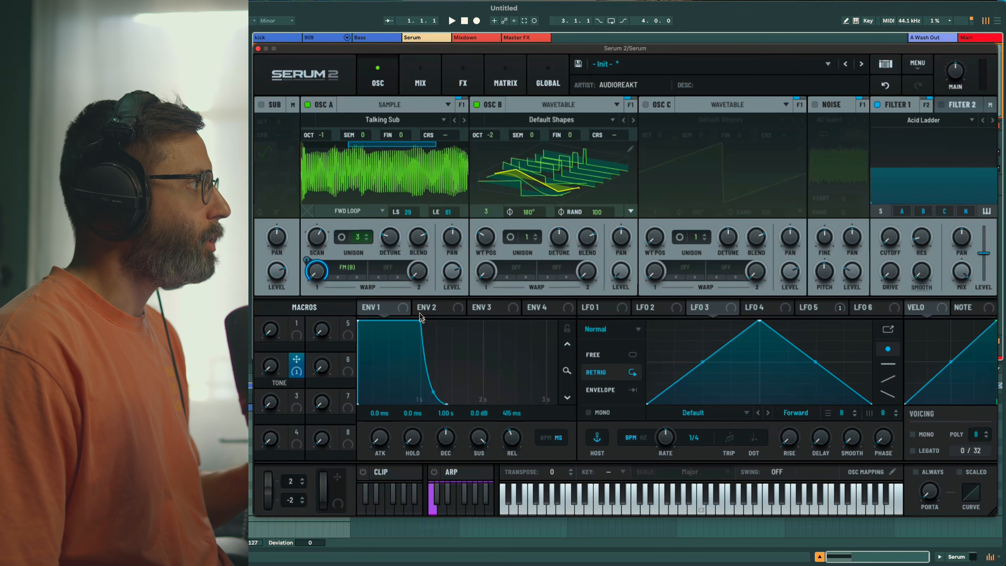
click(437, 309)
drag(458, 312, 887, 239)
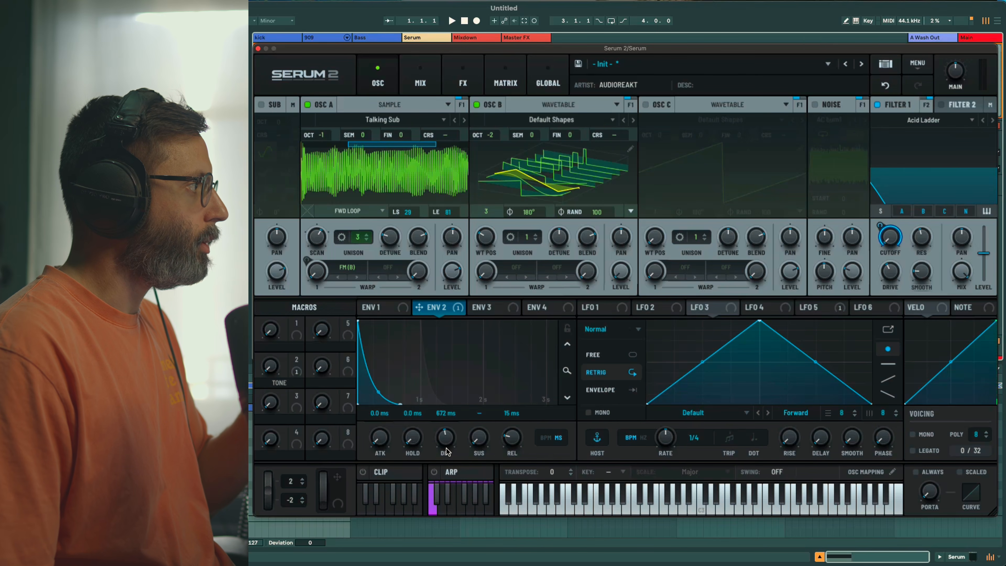
Raise Envelope 2's sustain to 50%
scroll(446, 451, down, 2)
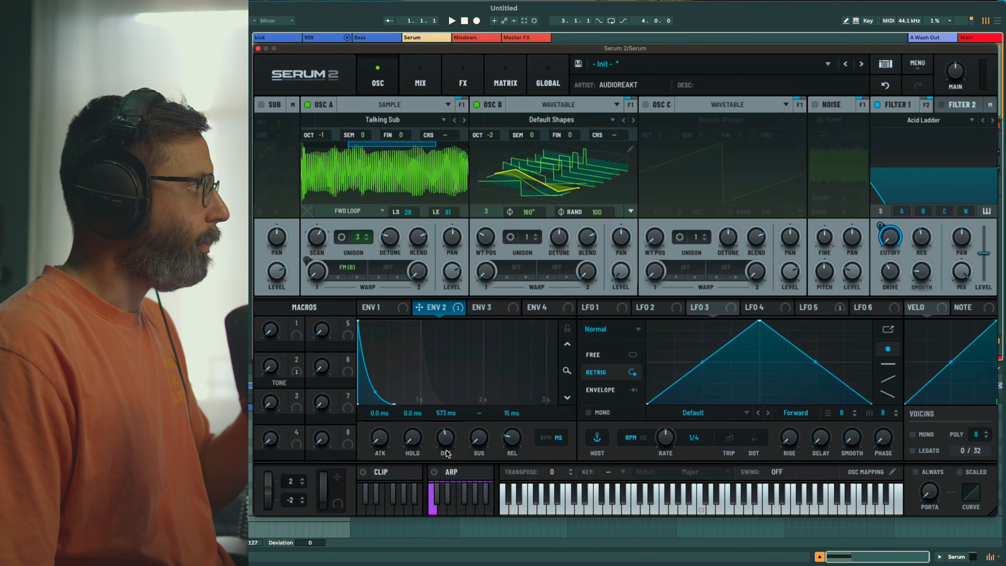
scroll(446, 451, down, 1)
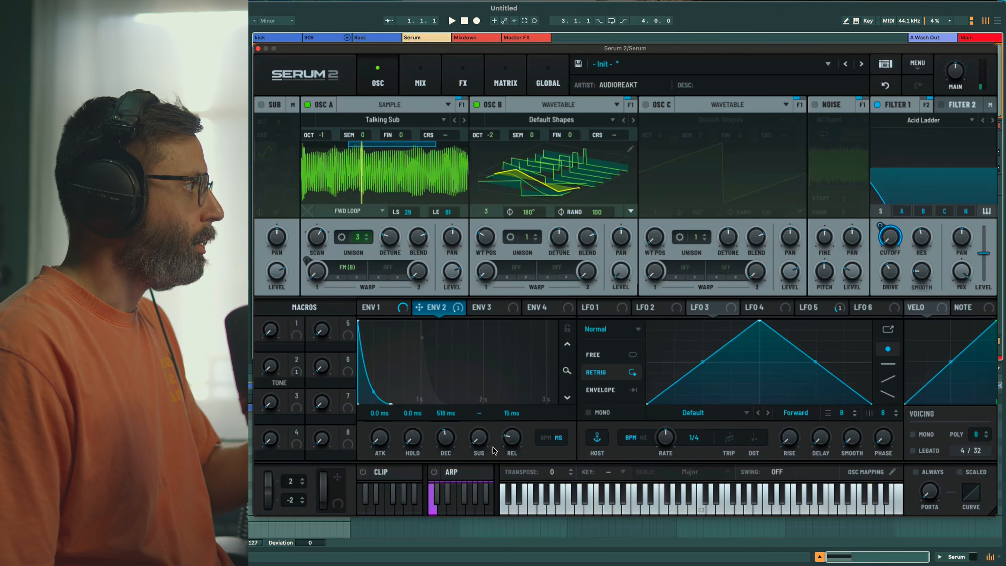
scroll(477, 435, up, 3)
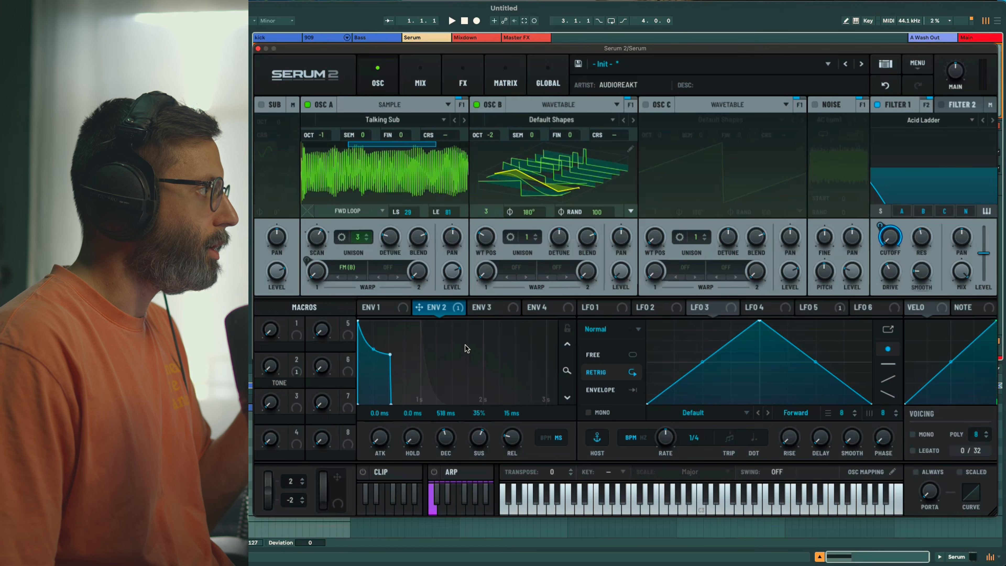
drag(465, 348, 468, 337)
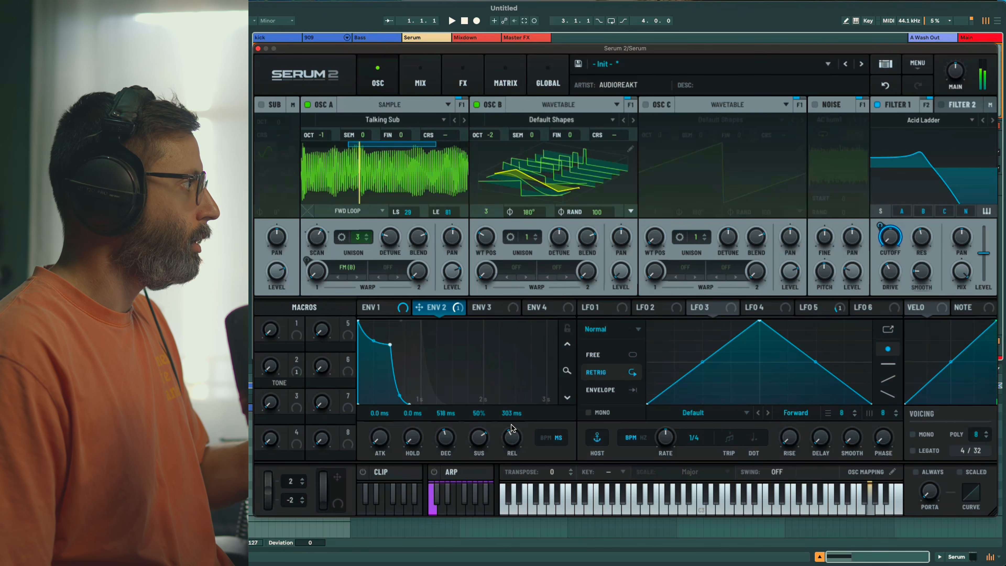
Assign the Env 2 filter envelope to Macro 1 and nudge the TONE macro up slightly
mouse_move(891, 242)
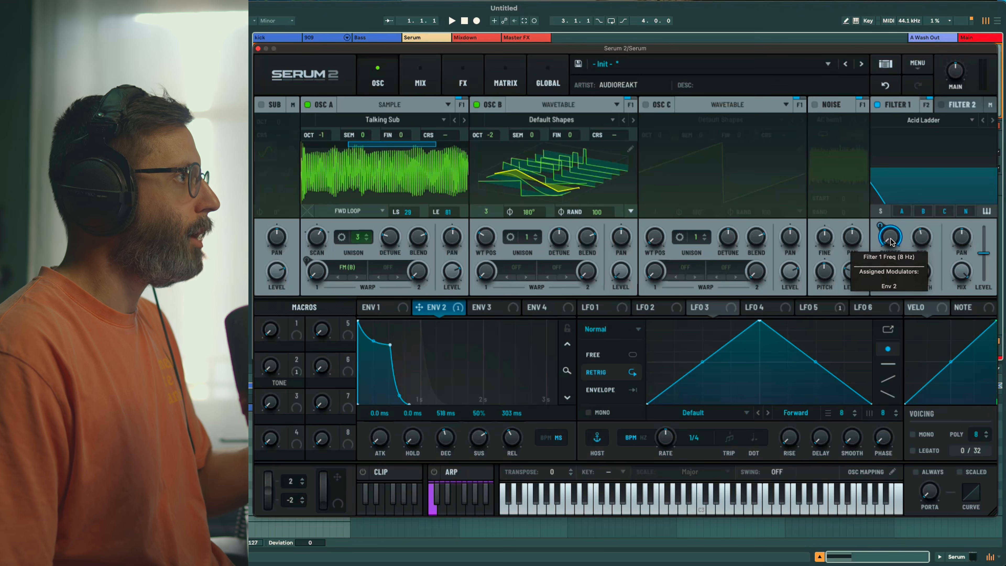
drag(297, 338, 298, 239)
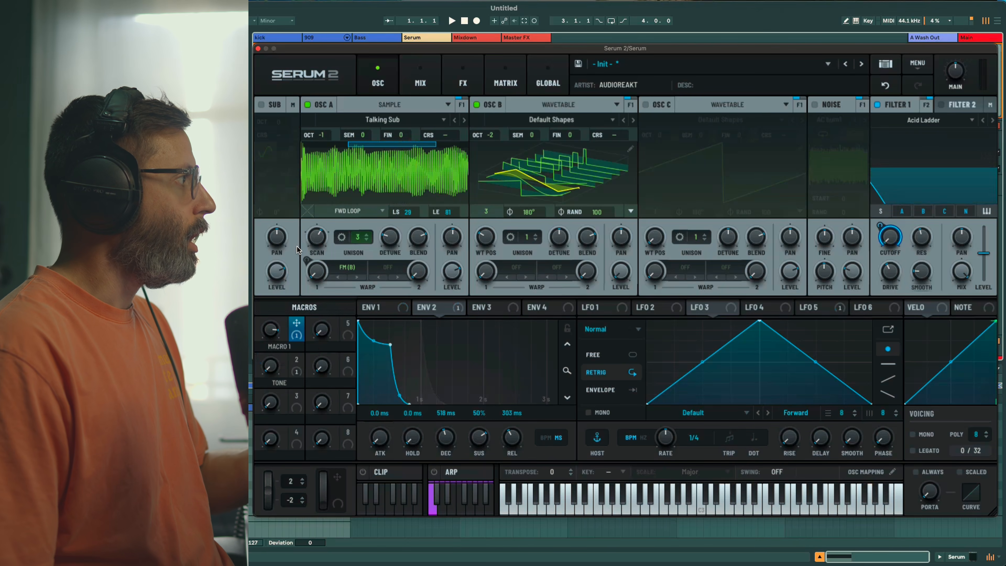
drag(269, 360, 265, 325)
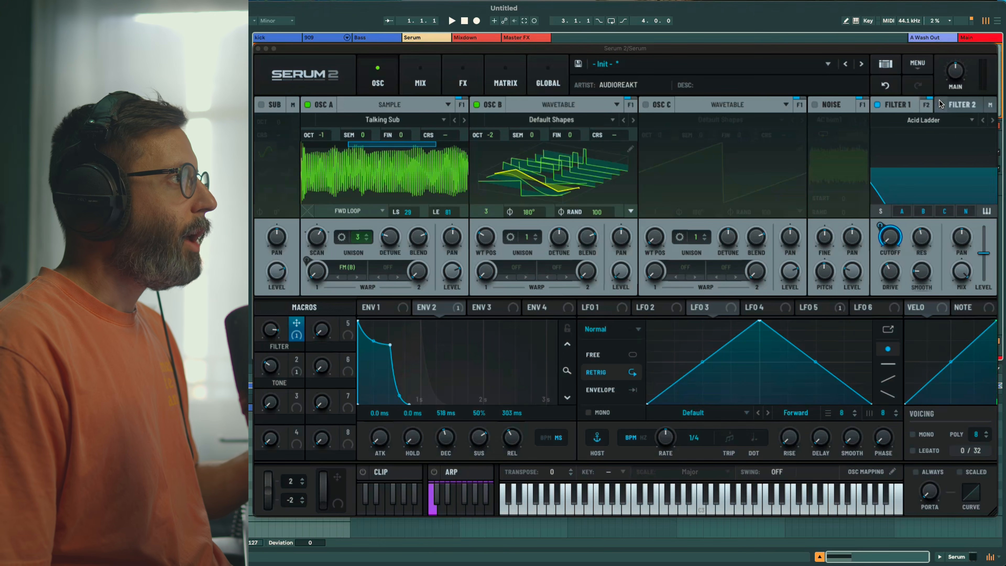
Enable Filter 2 and set its type to Flanges > Phs 48+
click(957, 105)
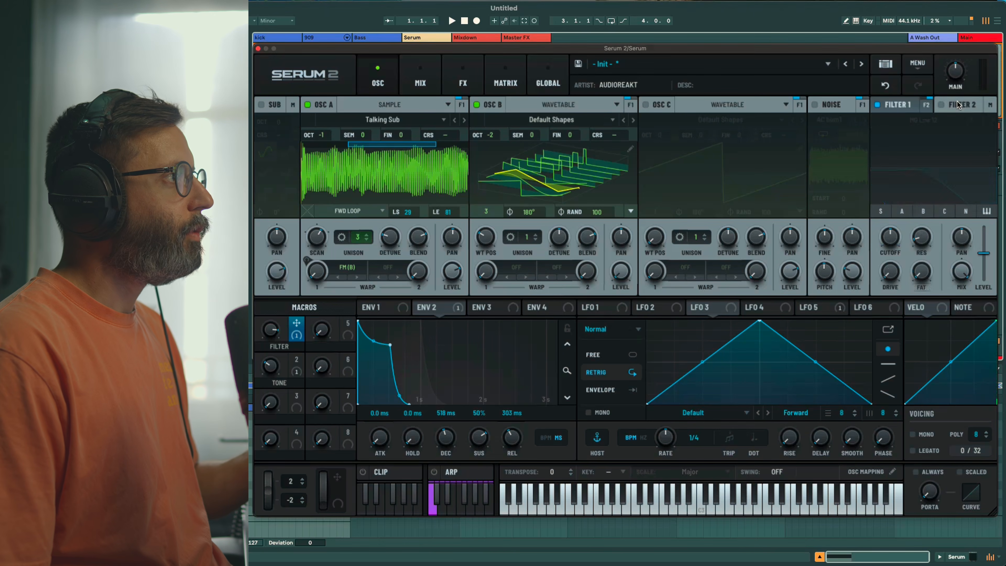
click(940, 105)
click(936, 119)
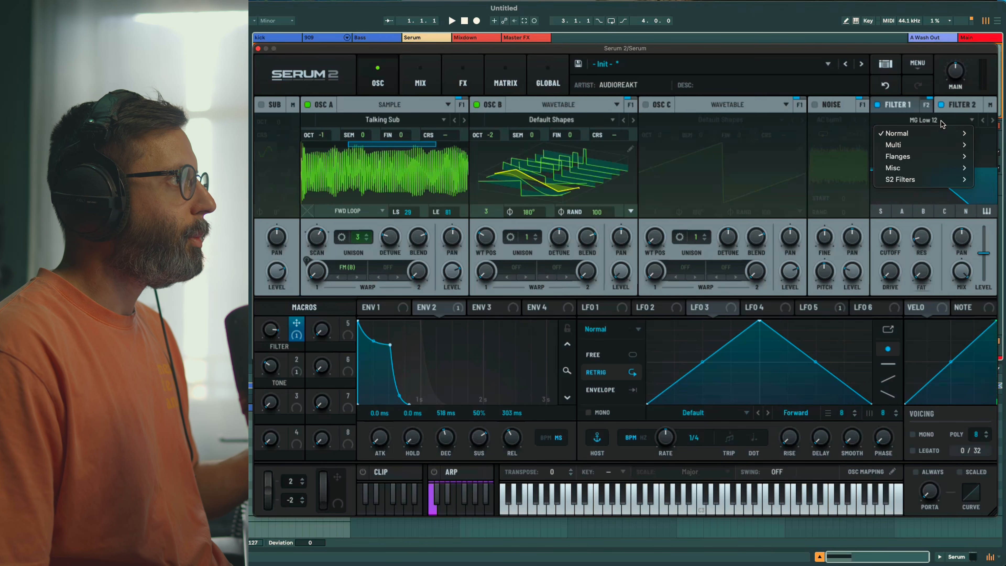
mouse_move(933, 159)
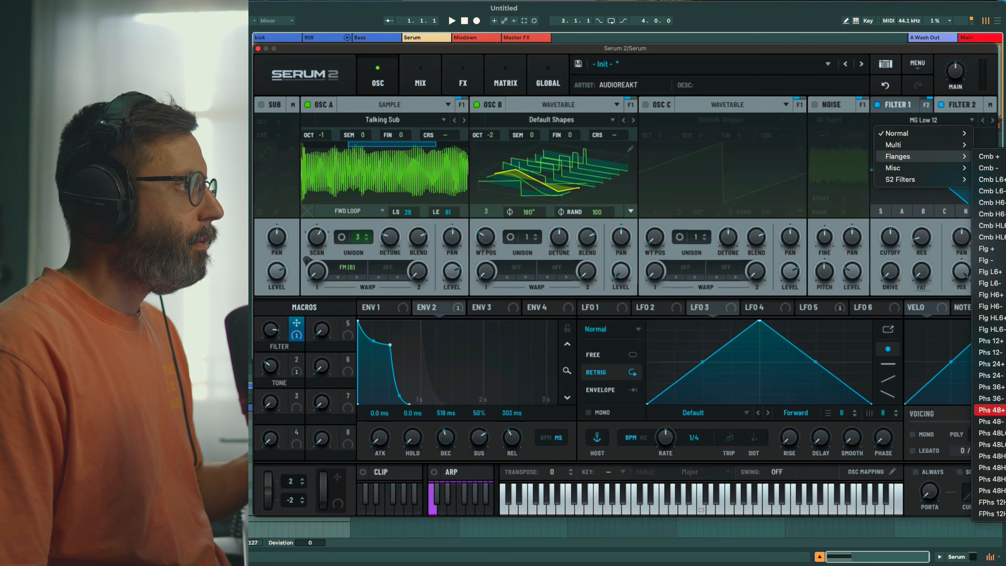
click(989, 410)
Lower Filter 2's cutoff and modulate it with Env 3 by 56%
drag(891, 238, 904, 285)
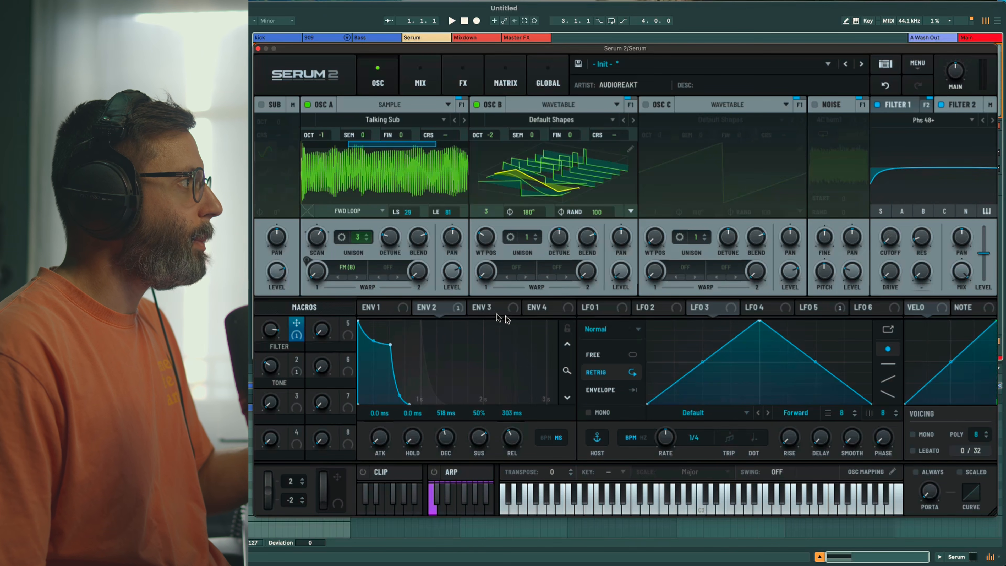
click(491, 307)
drag(511, 311, 876, 252)
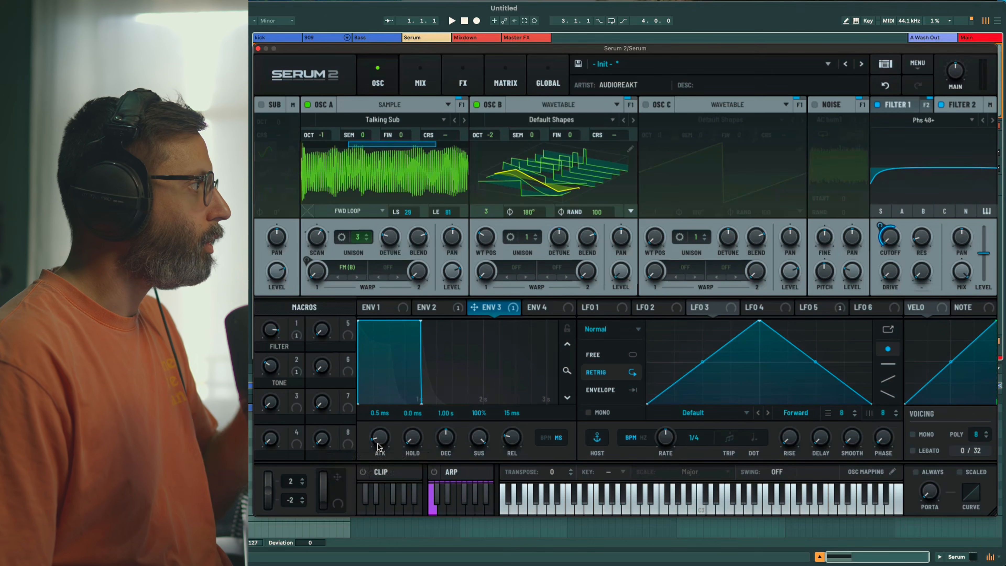
Lengthen Env 3's attack to about 2.78 s and widen the envelope view to about 6 s
drag(378, 446, 385, 380)
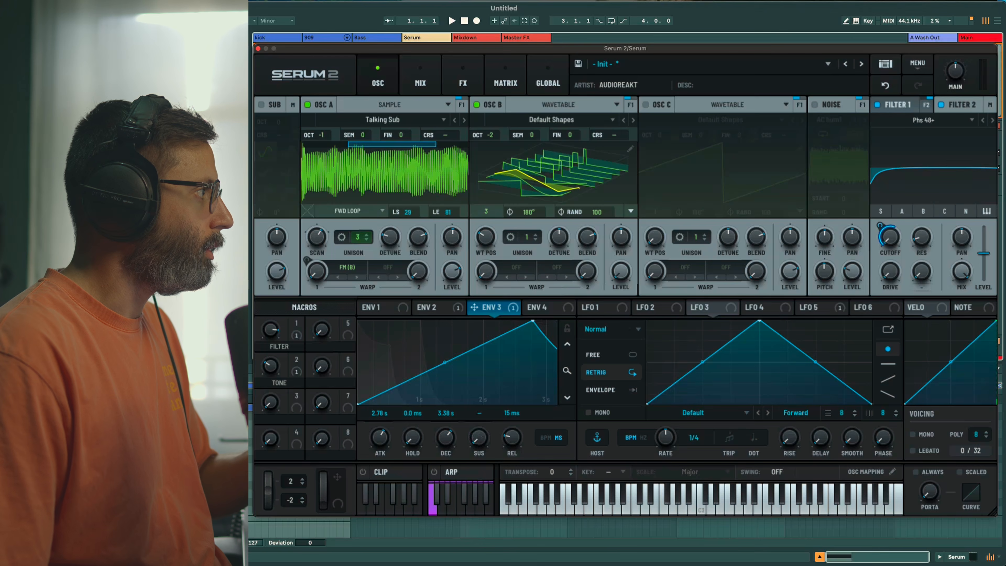
mouse_move(566, 365)
mouse_down()
mouse_move(569, 337)
mouse_move(569, 348)
mouse_up()
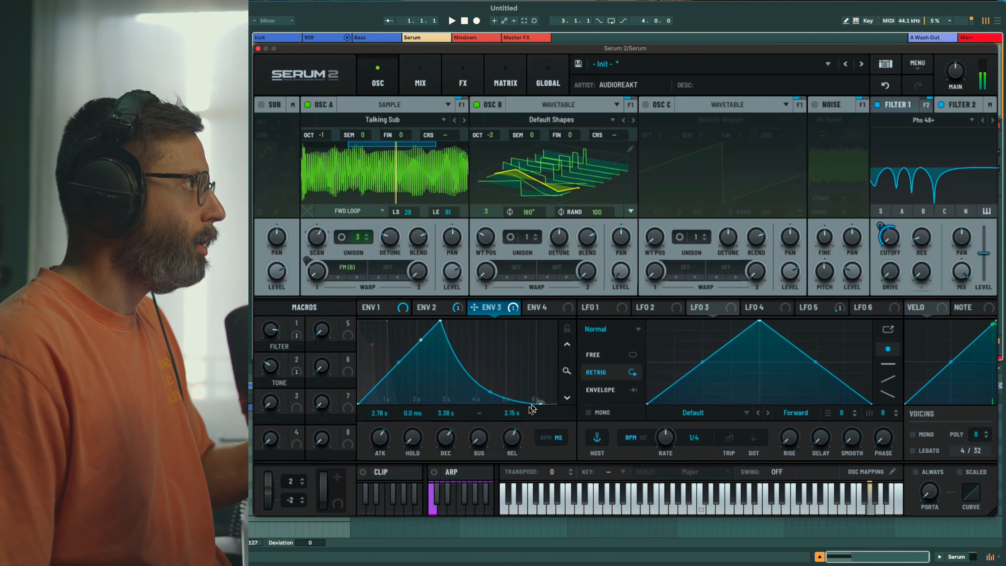
Re-enable Filter 2, set its resonance to 44% and push its drive above 66%
click(941, 106)
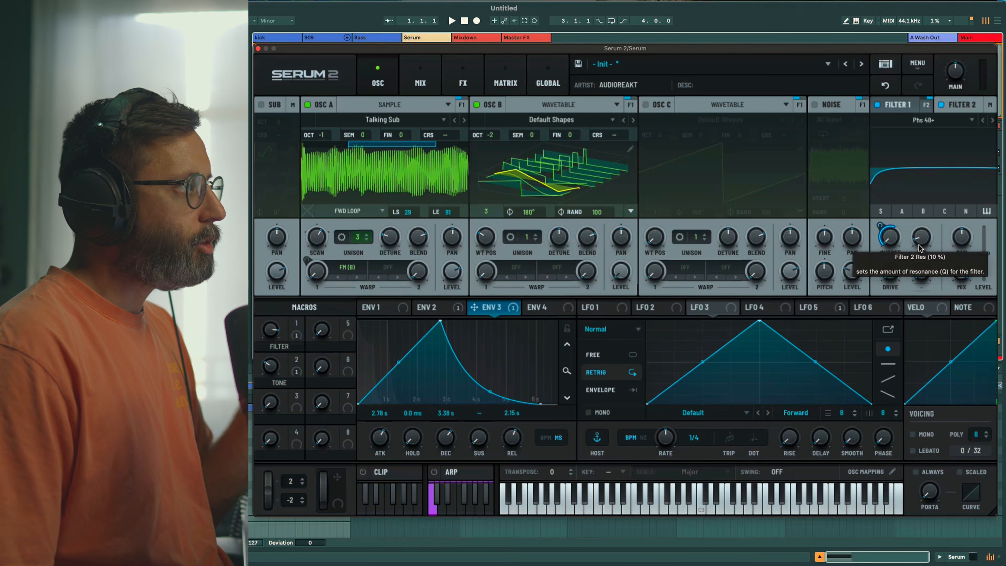
drag(918, 247, 927, 188)
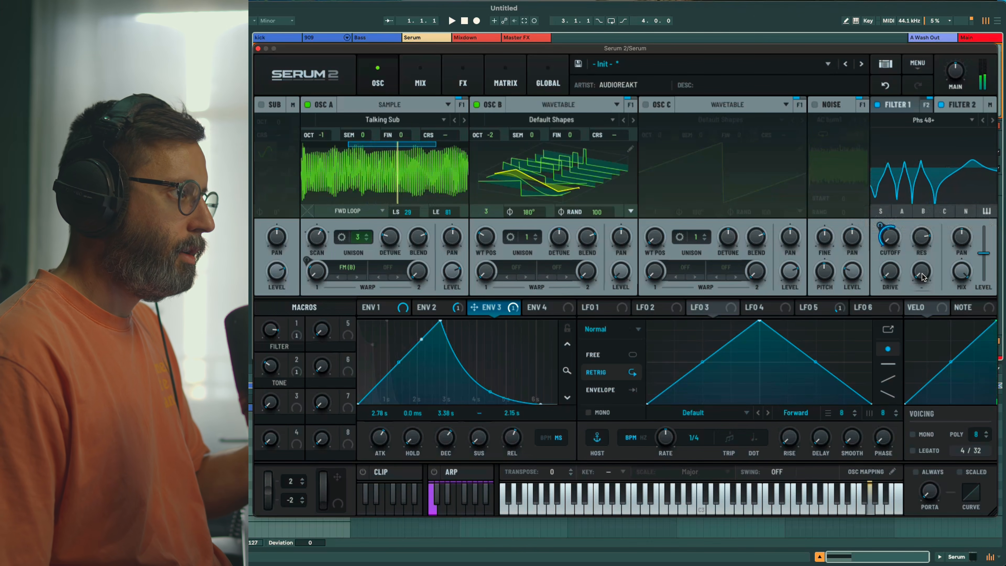
drag(892, 275, 897, 225)
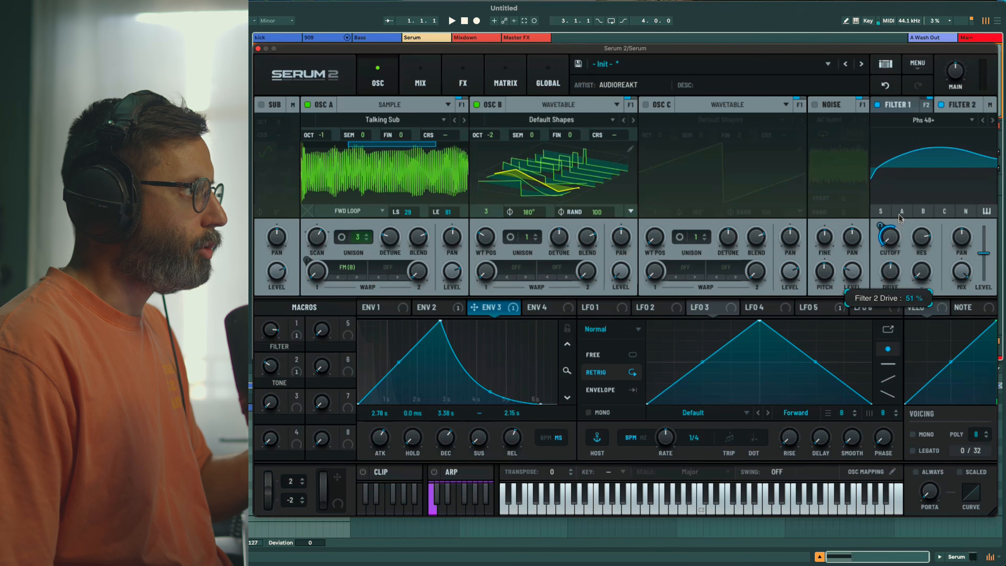
drag(903, 200, 903, 191)
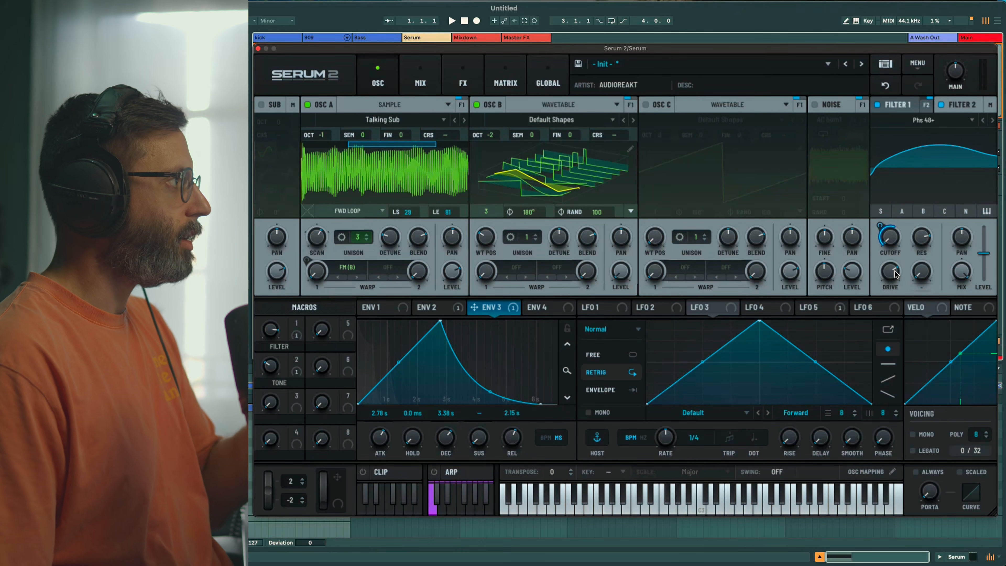
Add a Filter effect to the Main FX chain and set it to the S2 Diffusor type
click(463, 82)
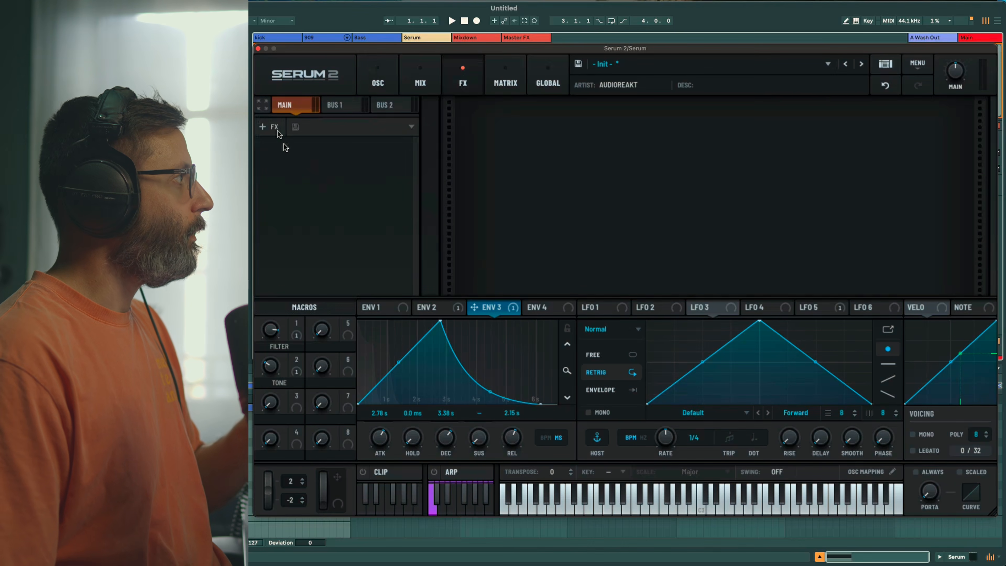
click(268, 126)
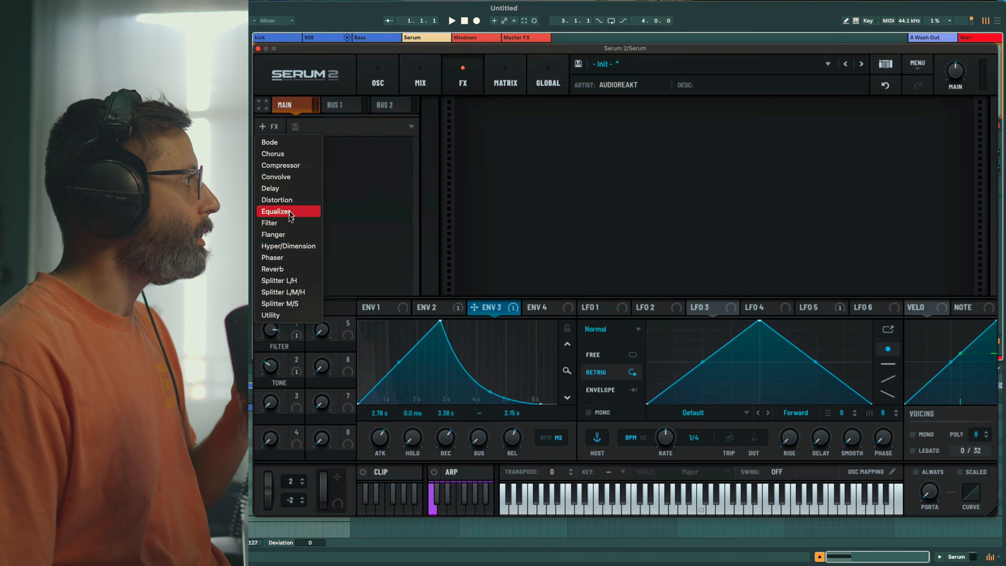
click(287, 222)
click(568, 119)
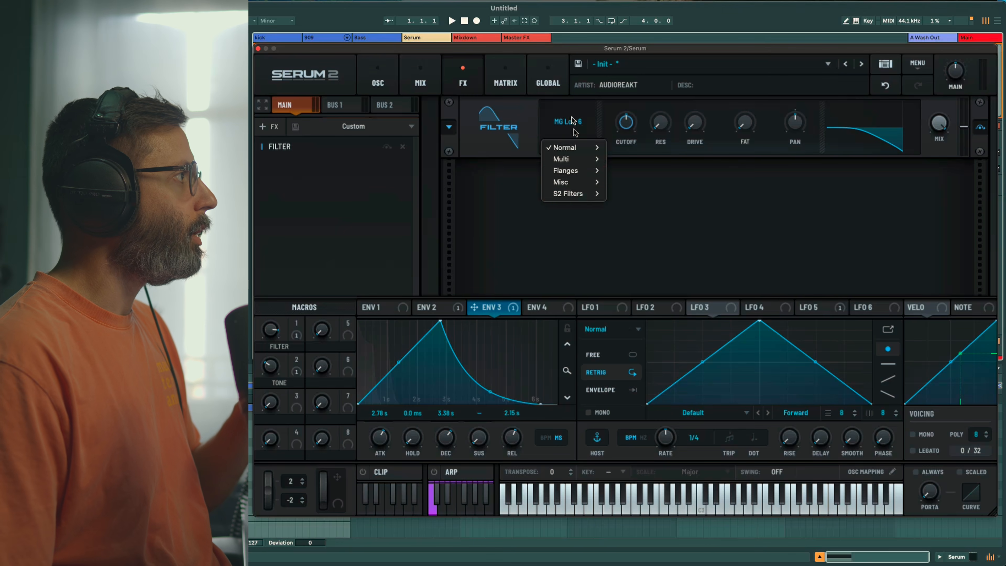
mouse_move(570, 201)
click(633, 205)
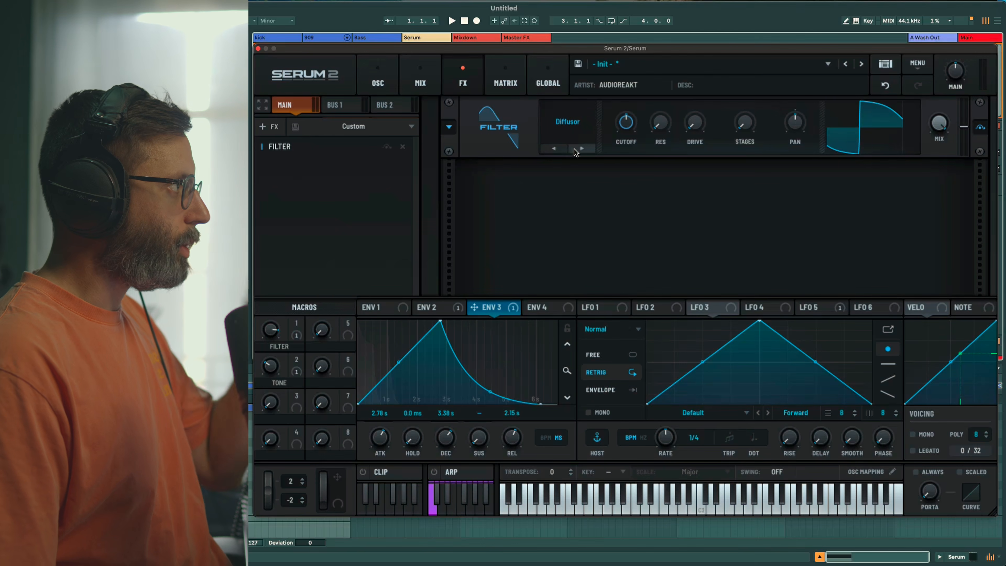
Set the Diffusor cutoff to minimum and stages to 43%, then A/B it with bypass
drag(632, 130, 602, 224)
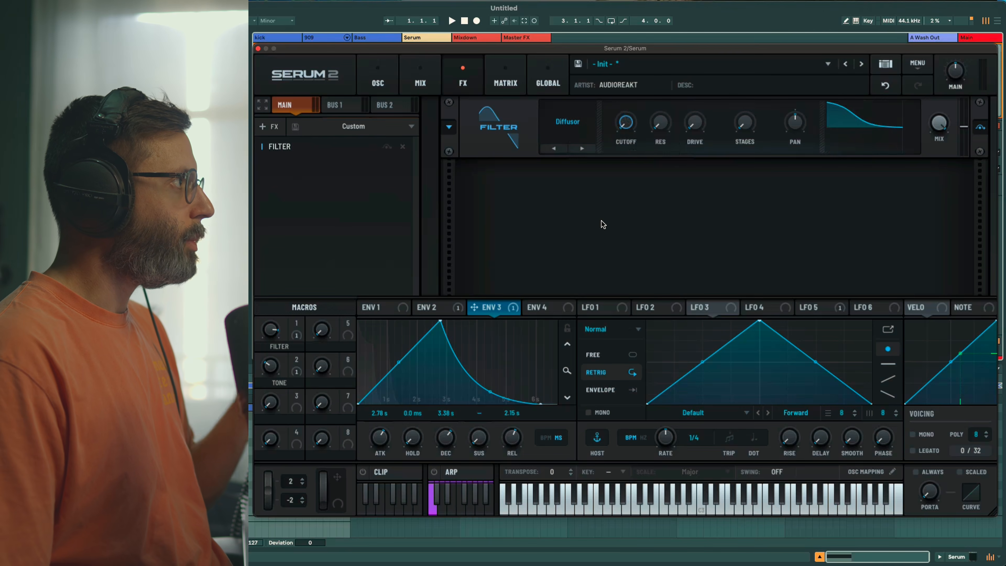
mouse_move(696, 121)
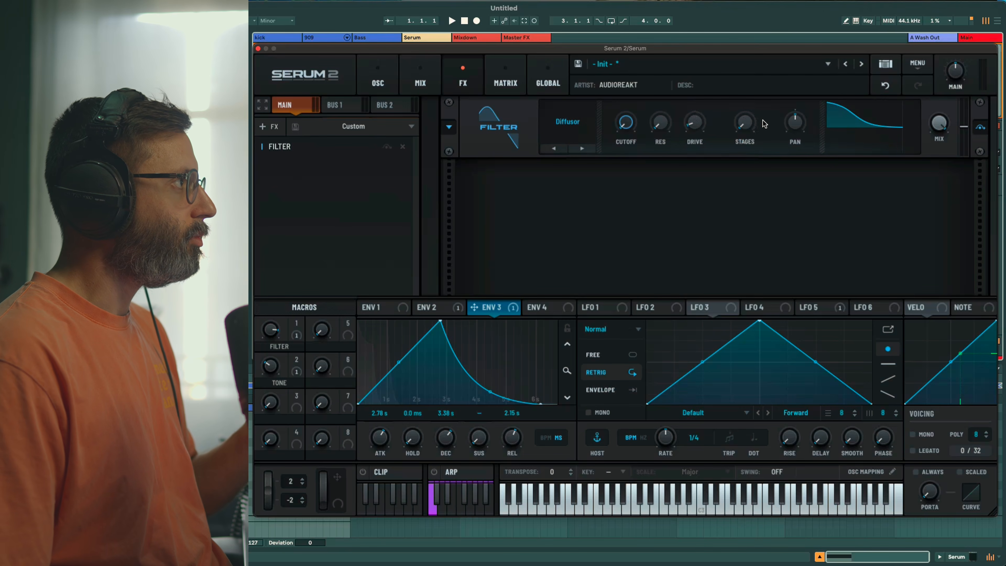
mouse_move(749, 130)
drag(749, 127, 751, 64)
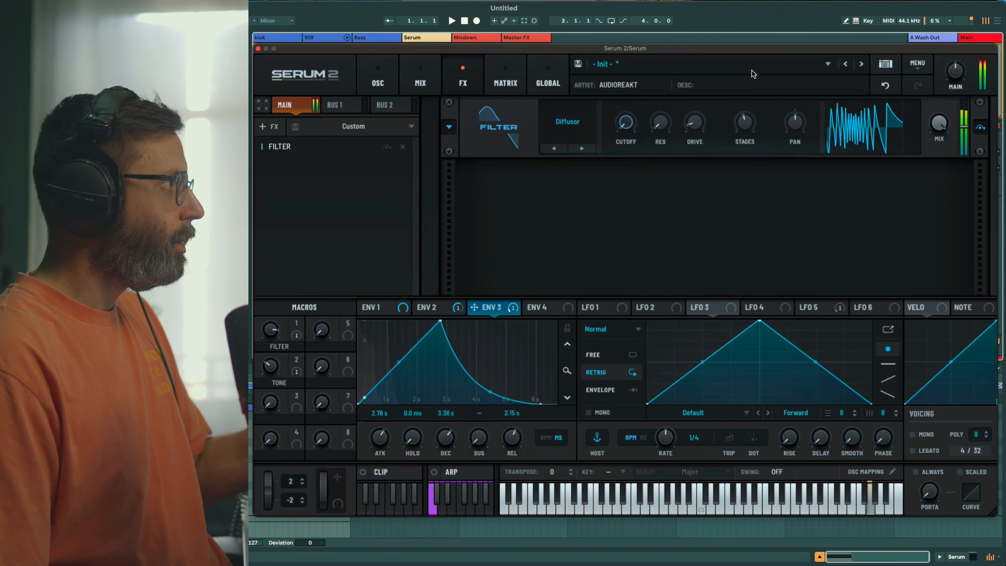
click(980, 128)
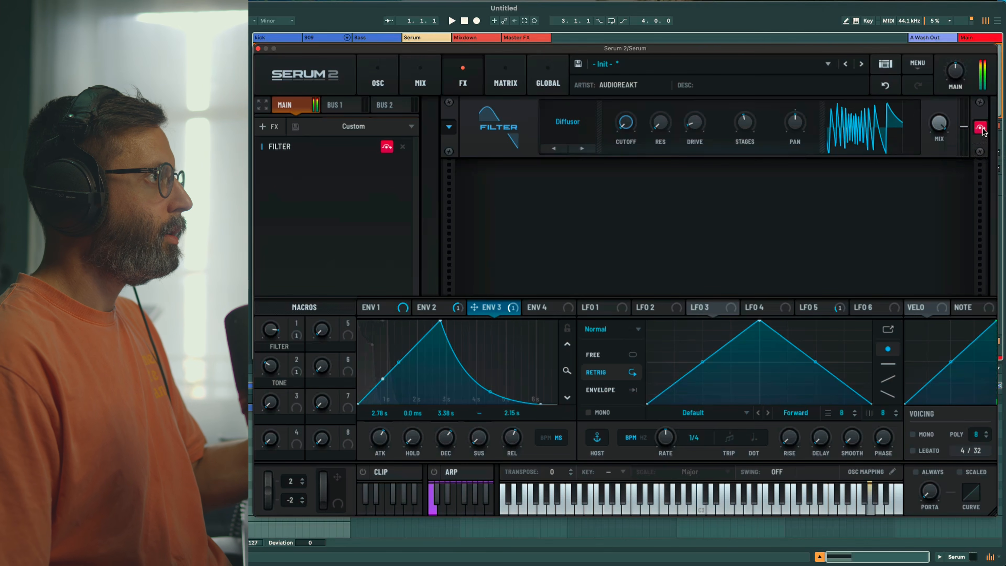
click(981, 129)
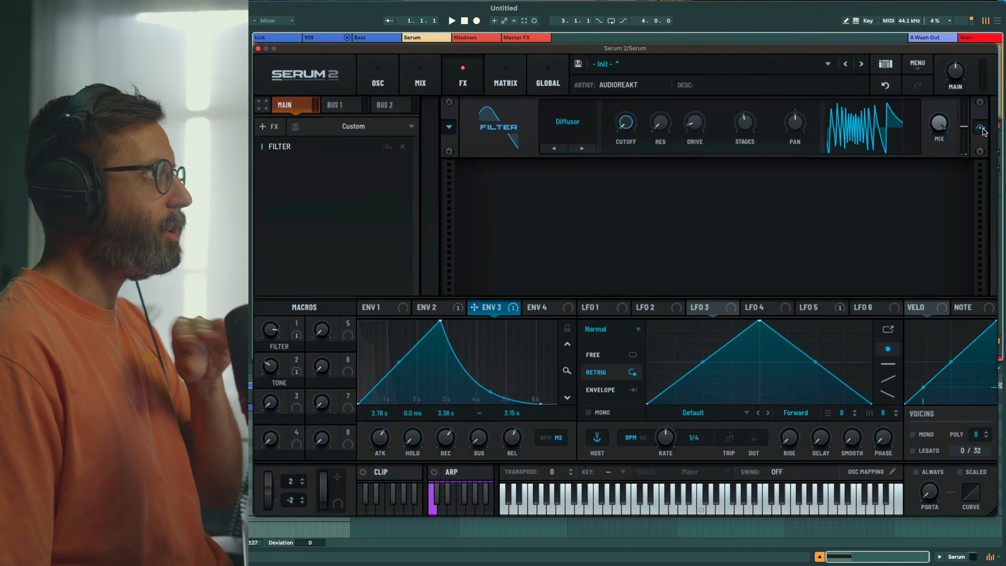
Add a multiband Compressor after the filter with threshold -22.4 dB and raised makeup gain
click(269, 126)
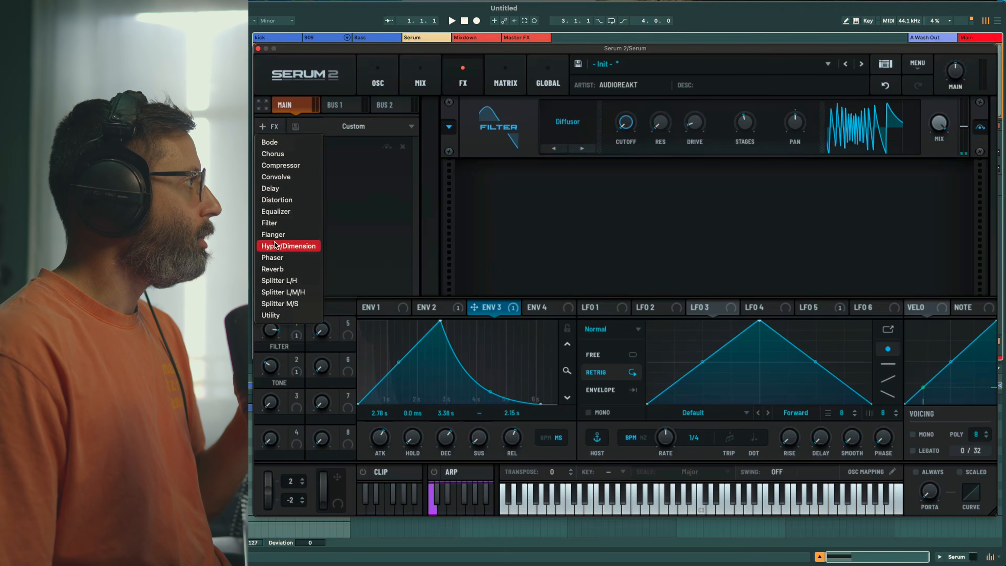
click(280, 165)
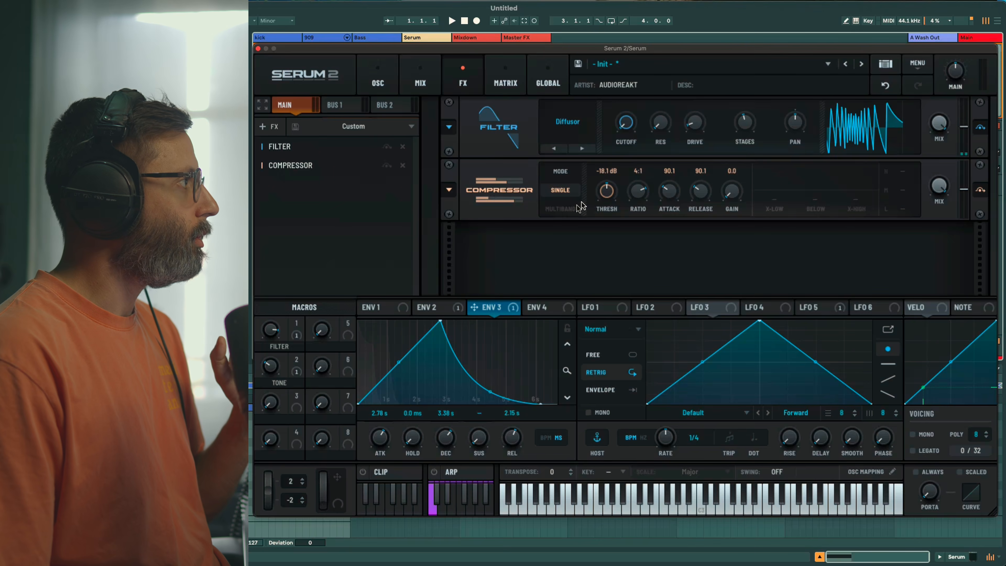
click(571, 210)
drag(606, 191, 608, 190)
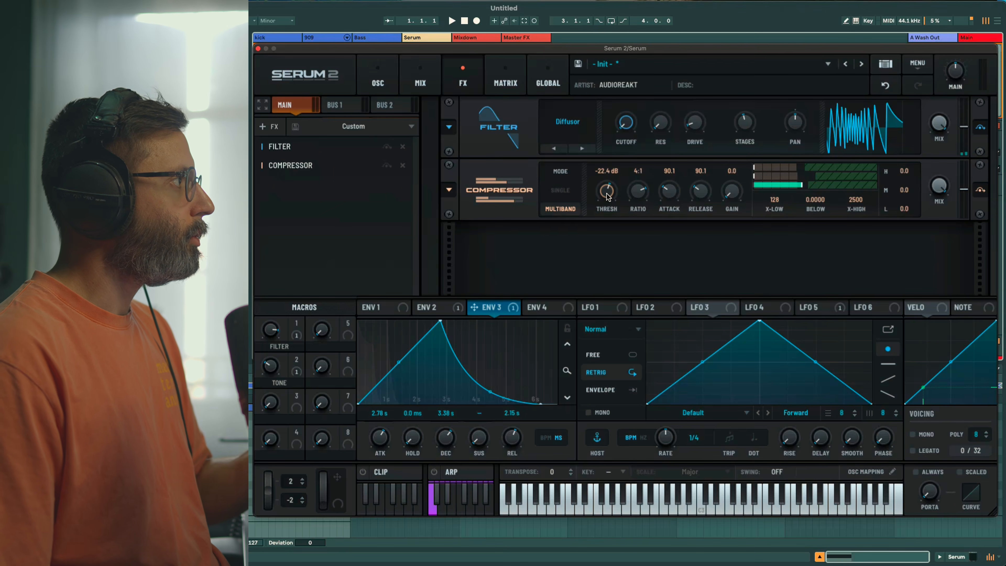
drag(734, 198, 815, 193)
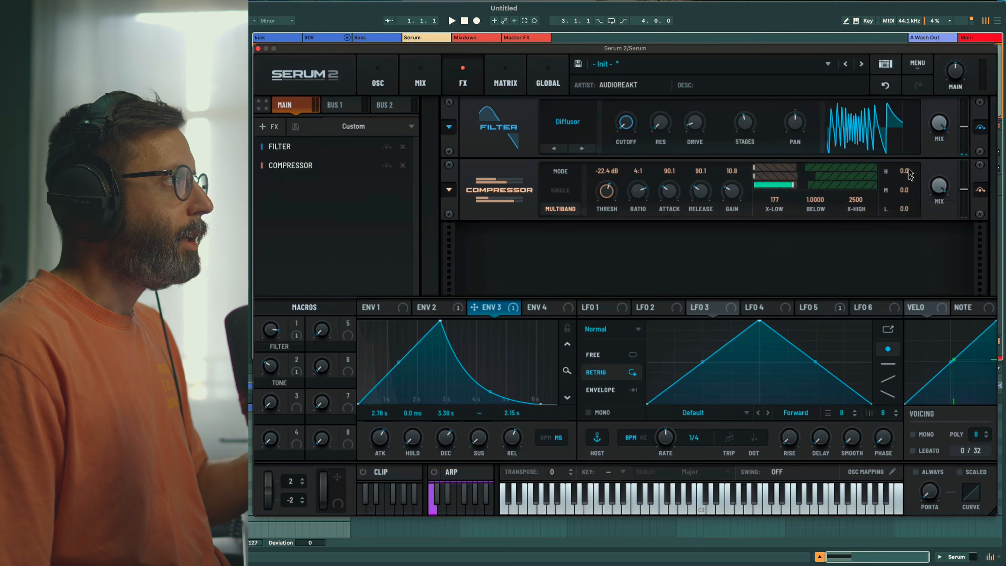
Boost the compressor high band to 4.8 dB, then set the EQ high band to 1090 Hz, +9.2 dB
drag(907, 172, 906, 217)
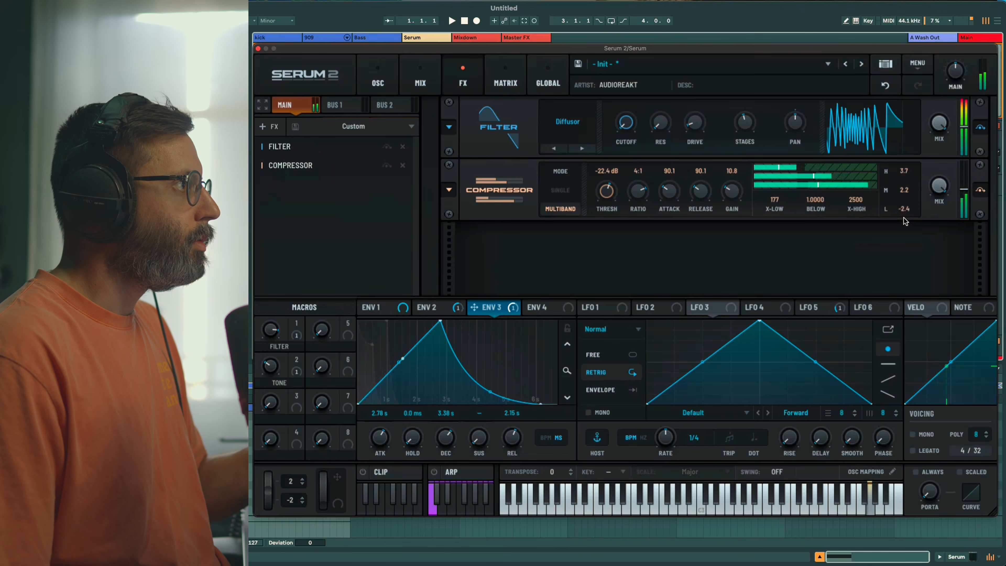
click(980, 191)
click(980, 190)
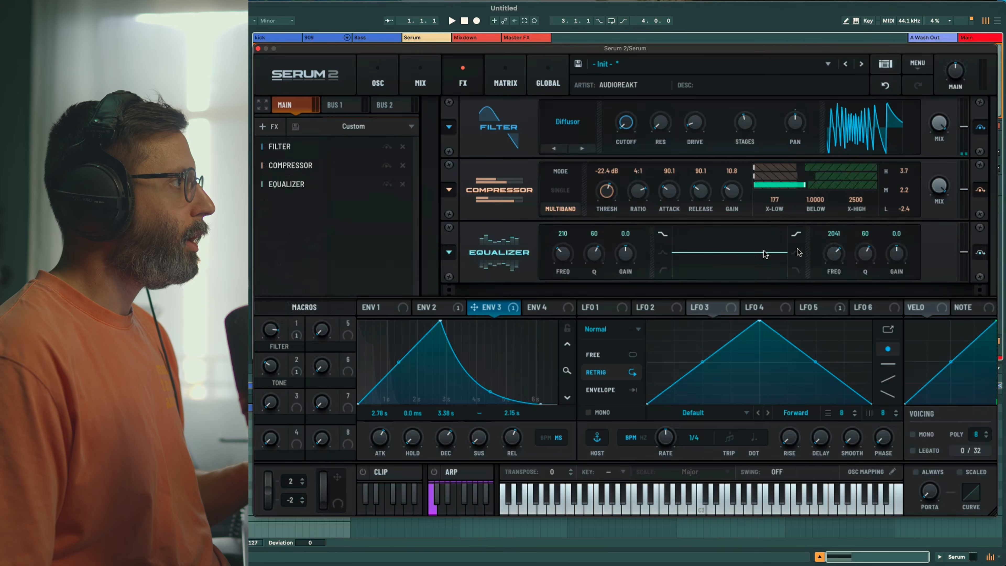
drag(836, 261, 837, 275)
drag(896, 256, 894, 236)
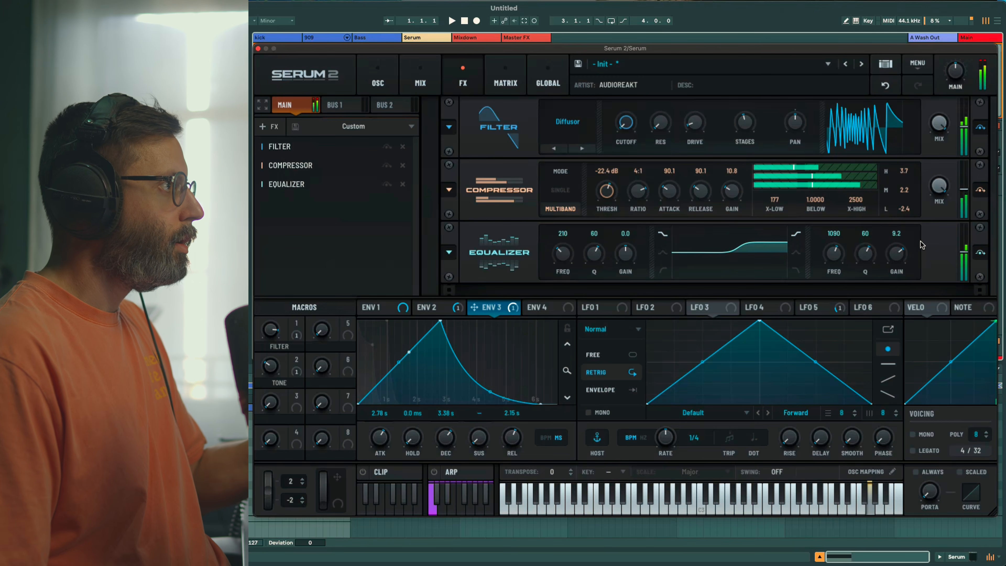
Add a second filter set to High 24 with raised resonance
click(266, 126)
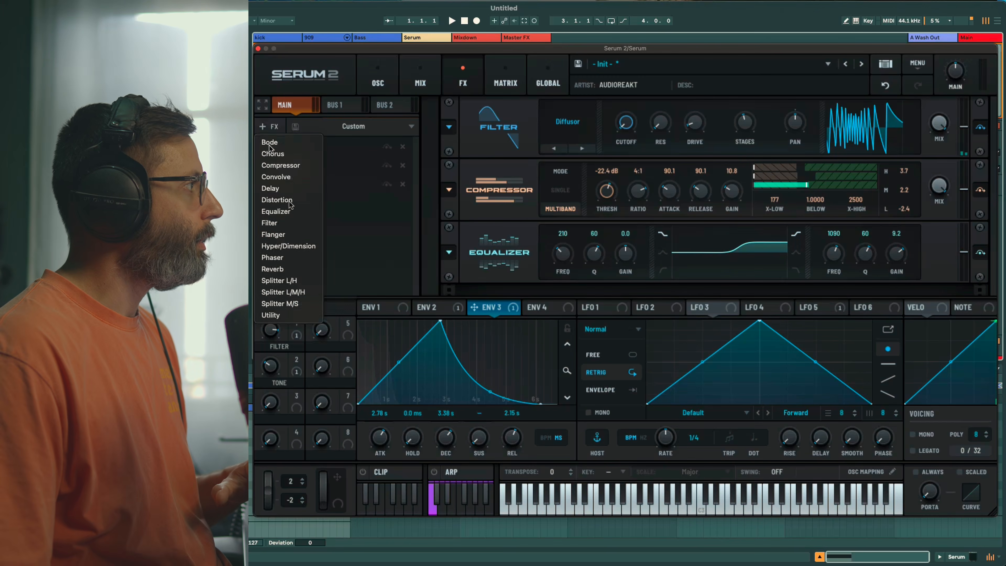
click(269, 223)
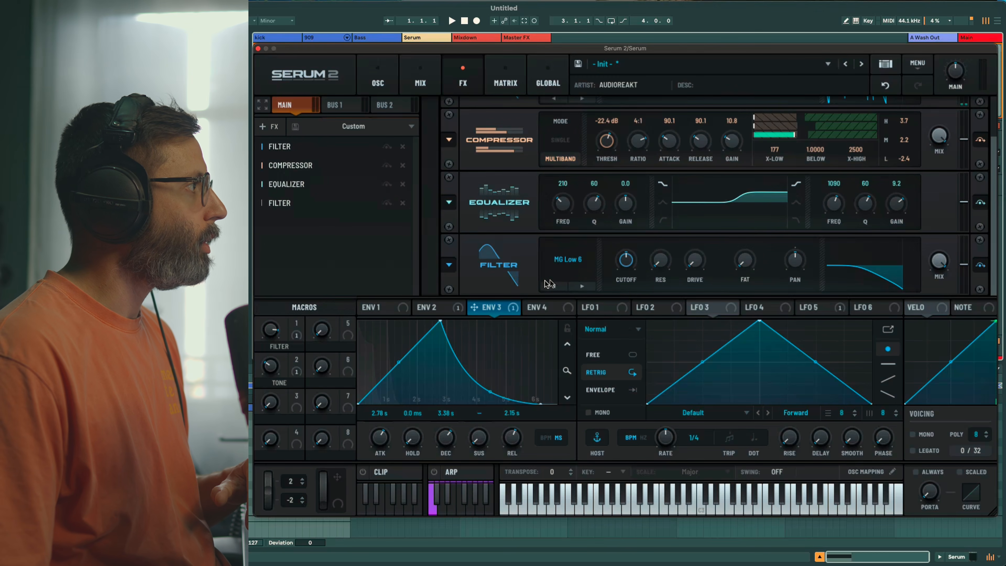
click(574, 264)
click(642, 410)
drag(660, 261, 665, 245)
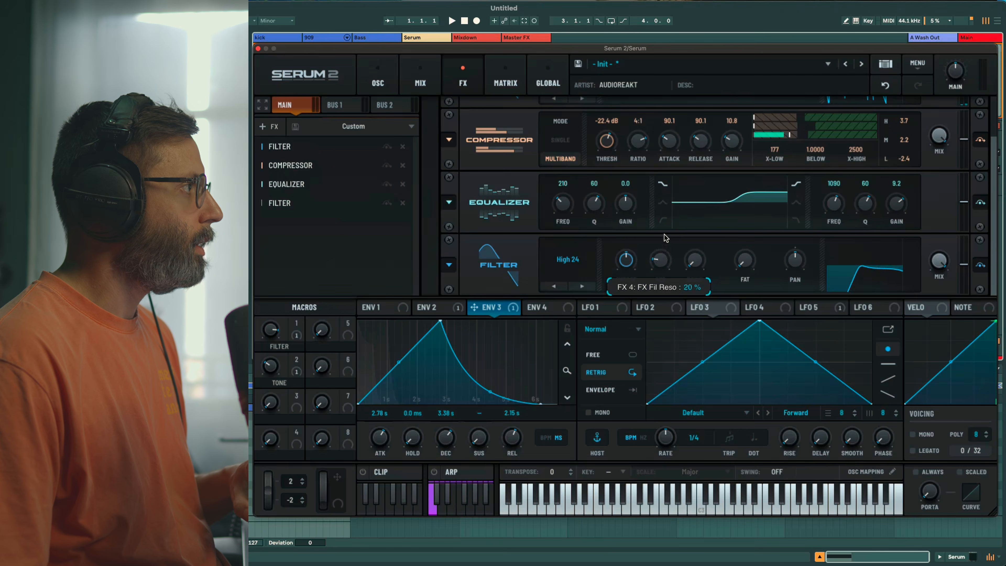
Modulate the filter cutoff with envelope 4 and turn up the HPF macro
drag(537, 307, 624, 261)
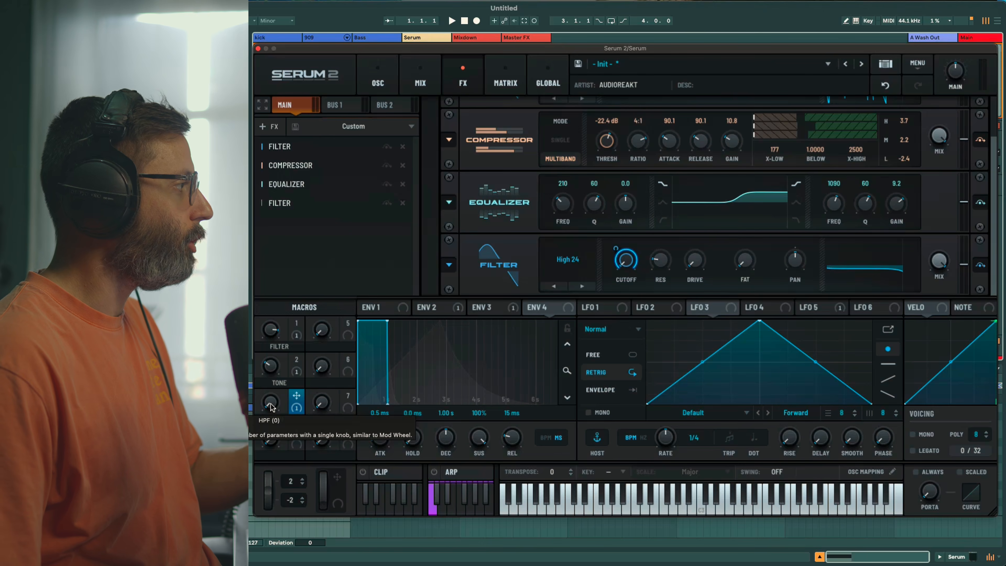
drag(270, 406, 268, 382)
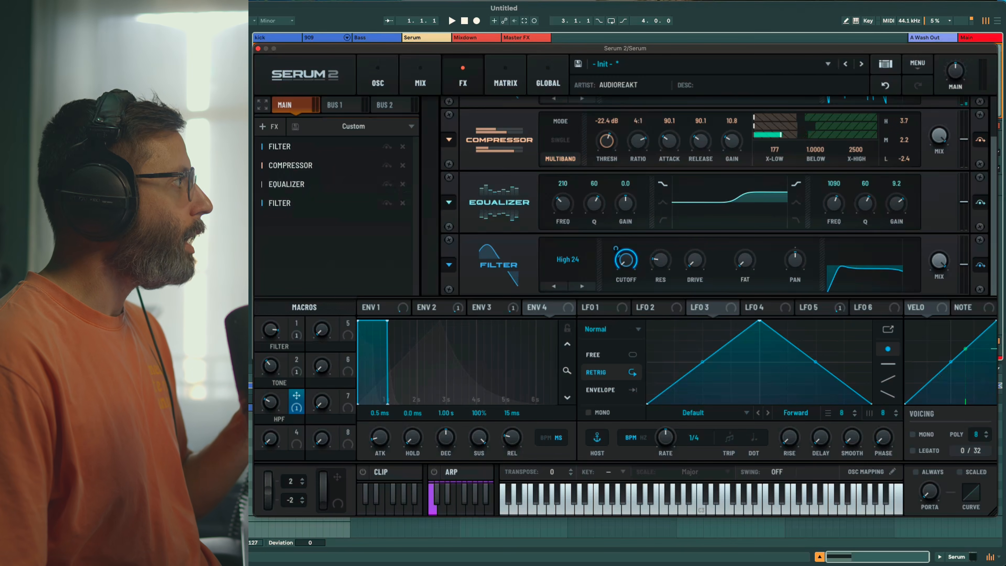
click(267, 126)
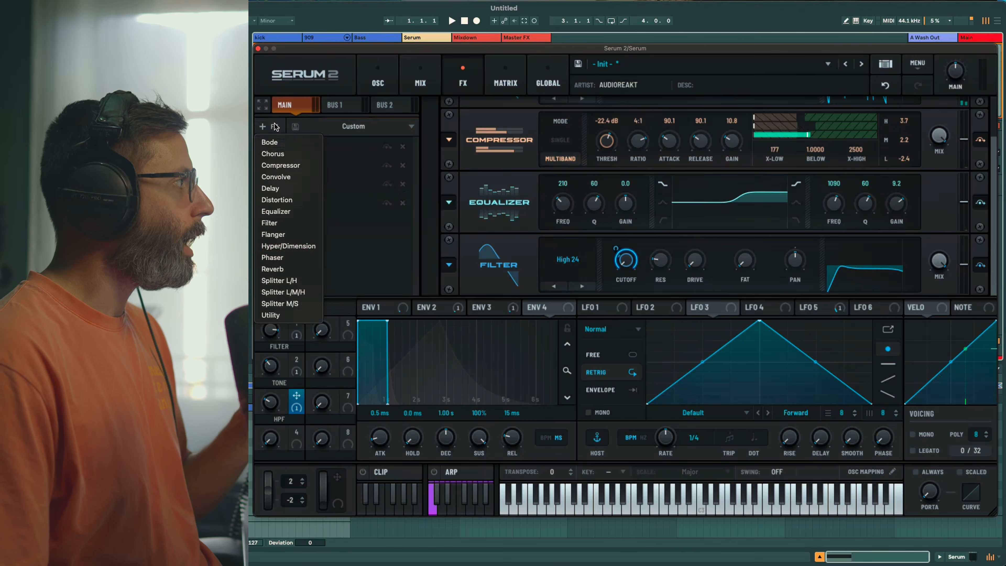
Add a delay with higher filter frequency and lower mix, mapping Macro 4 to its mix
click(300, 192)
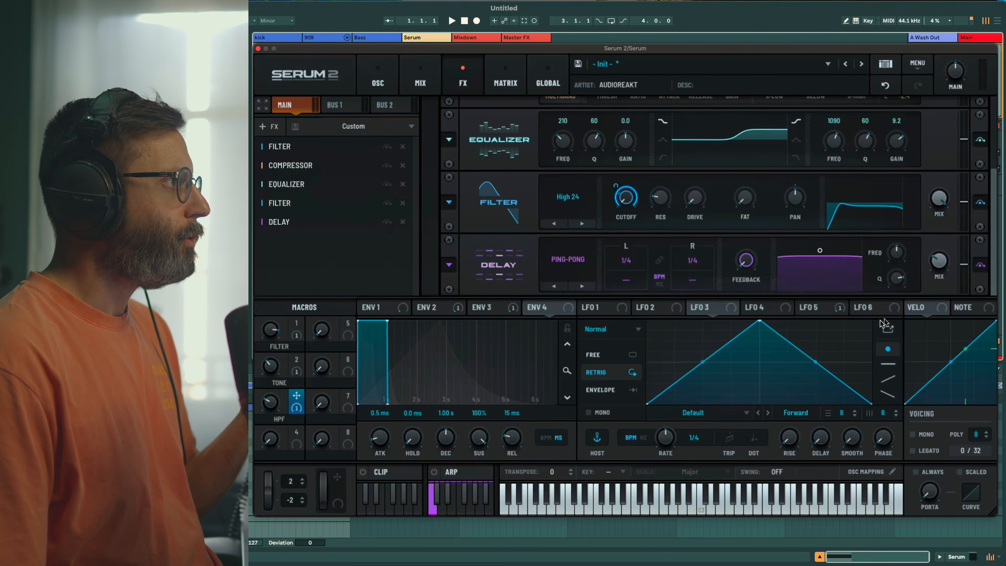
drag(896, 252, 904, 217)
drag(938, 262, 935, 323)
drag(296, 438, 937, 266)
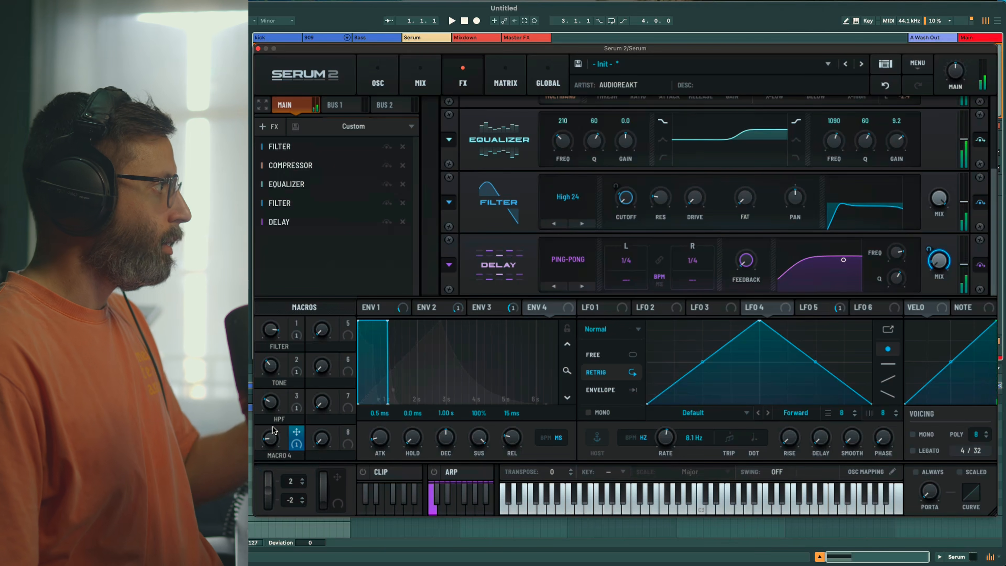
Add a reverb and map Macro 5 to its mix
click(266, 126)
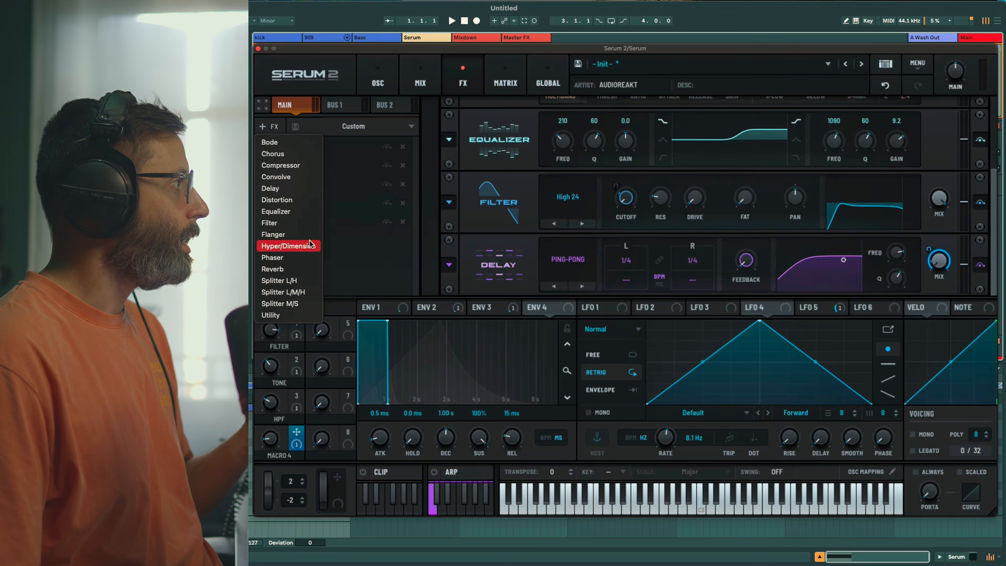
click(293, 269)
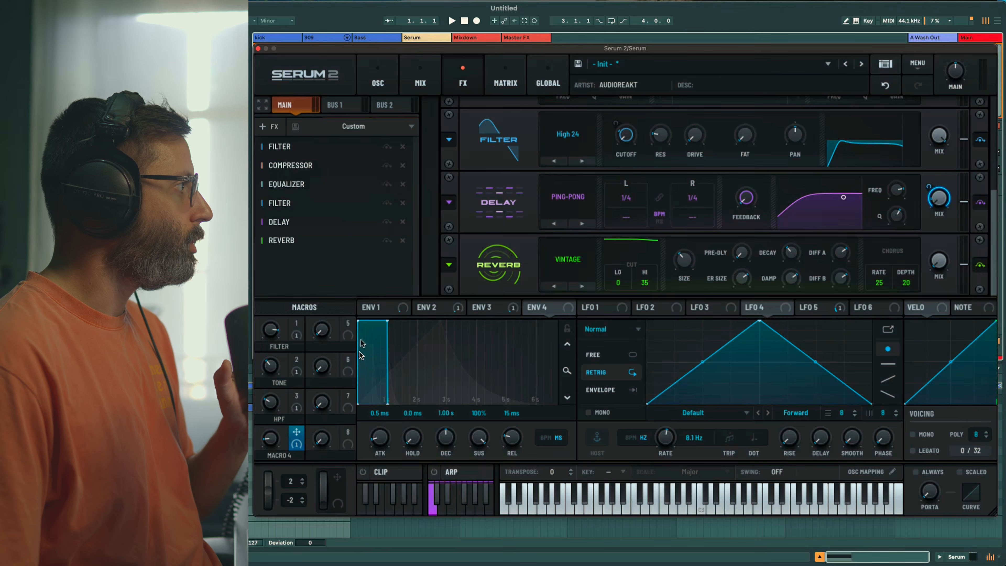
drag(347, 323, 946, 270)
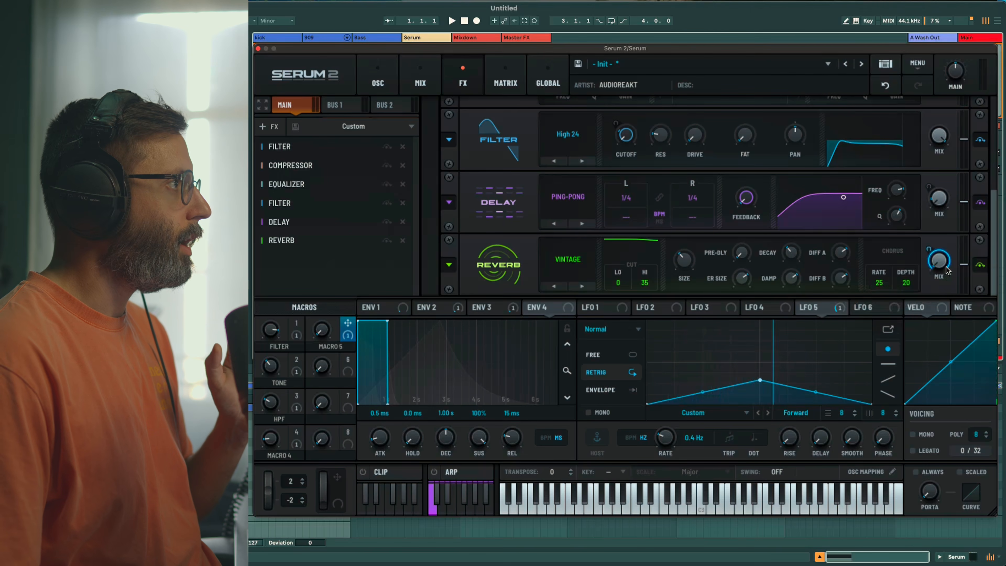
Rename Macro 5 to REVERB and Macro 4 to DELAY
double_click(330, 347)
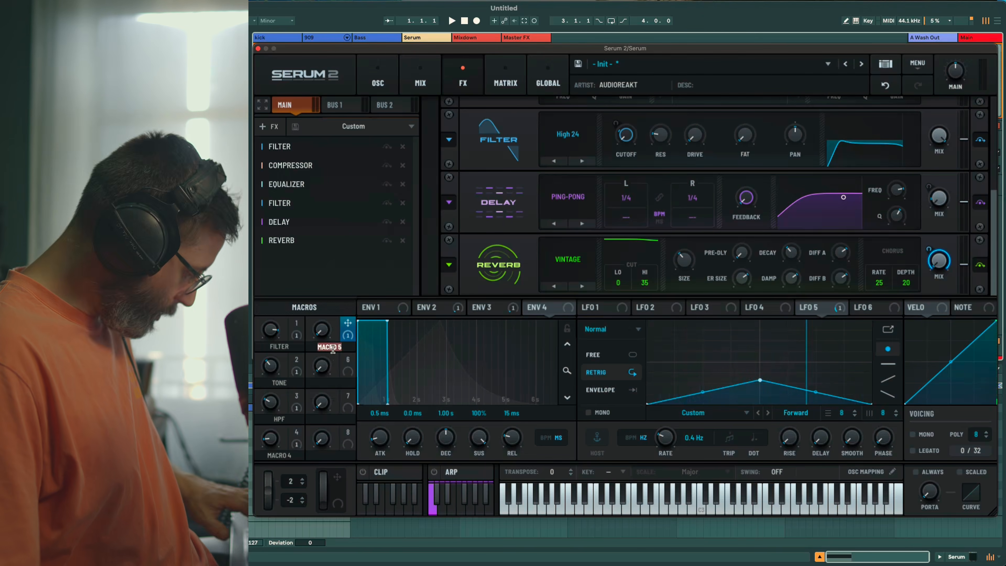
text(REVERB)
double_click(274, 454)
text(delay)
key(Return)
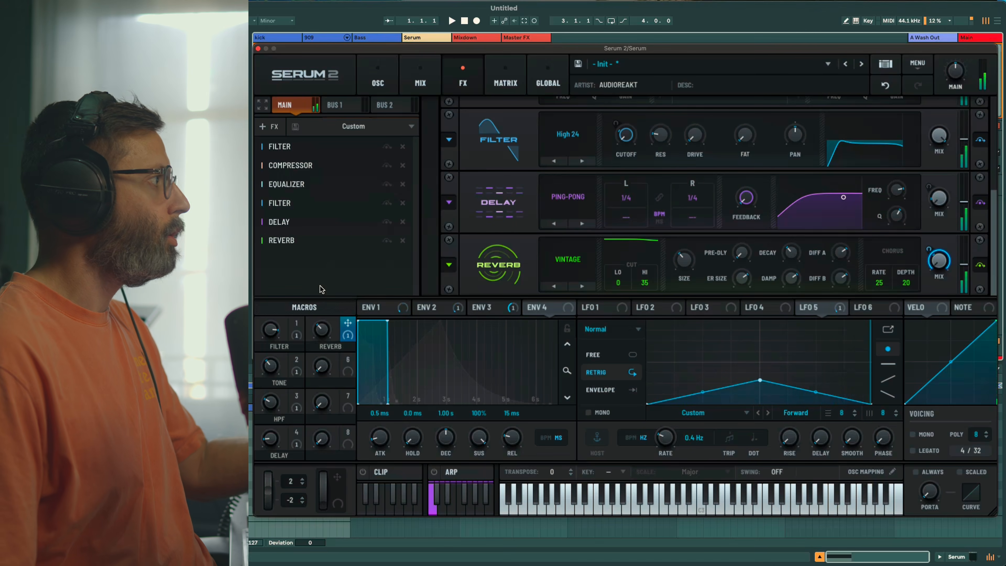
Raise the reverb's high cut and lower its Diffusion A and B
drag(652, 279, 654, 240)
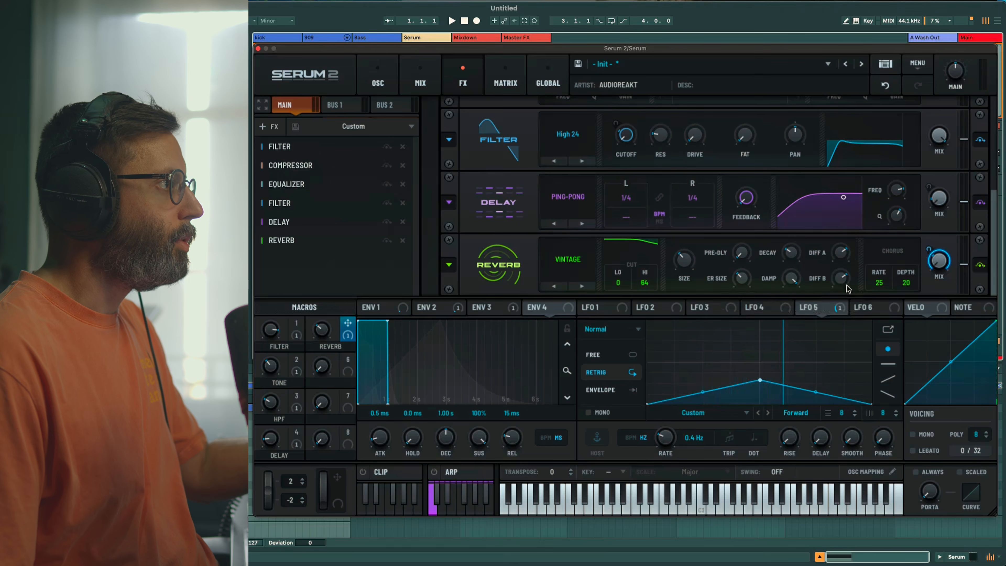
drag(847, 288, 840, 312)
drag(840, 253, 832, 290)
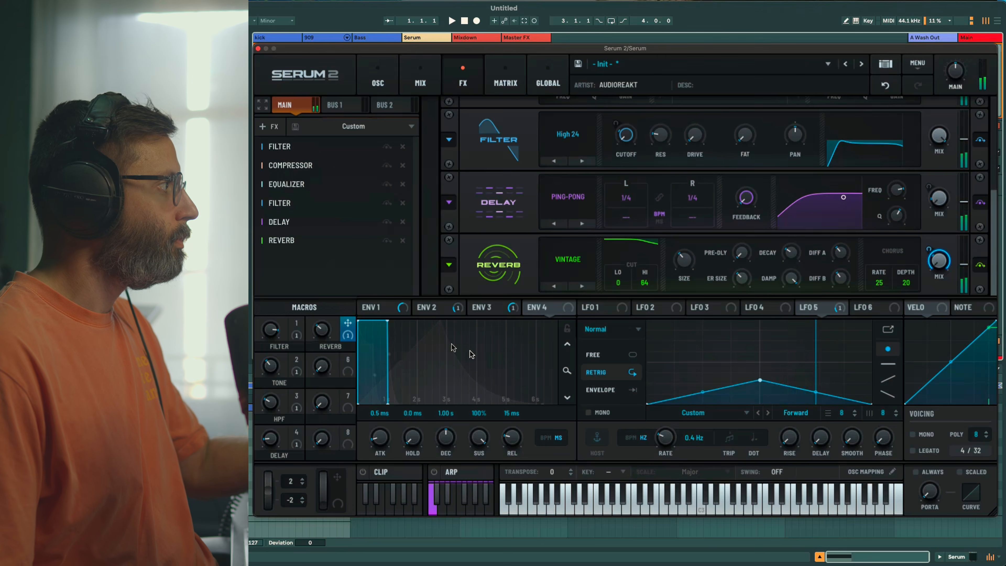
Add a Utility effect at the end of the Main FX chain and bring up LFO 3
click(265, 128)
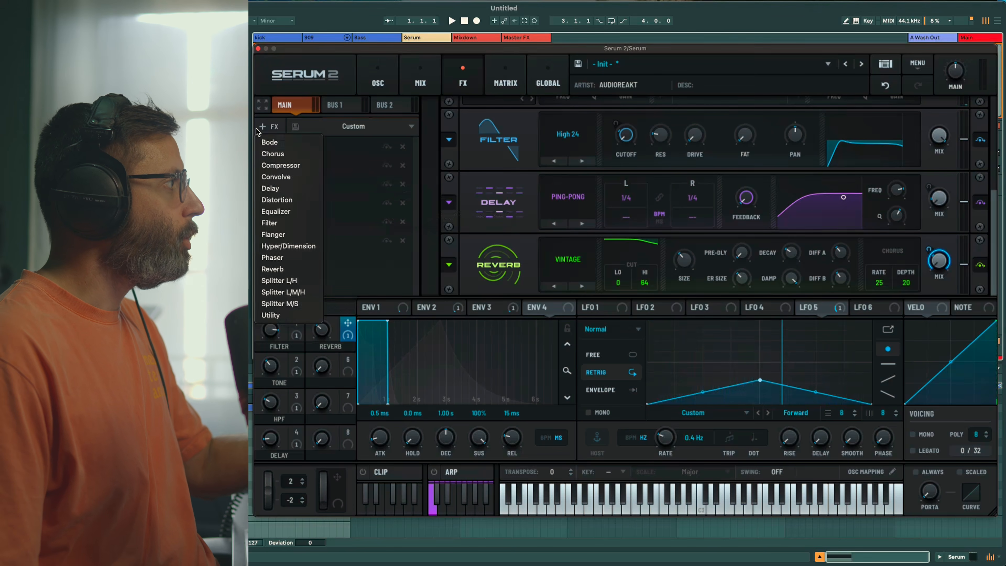
click(290, 315)
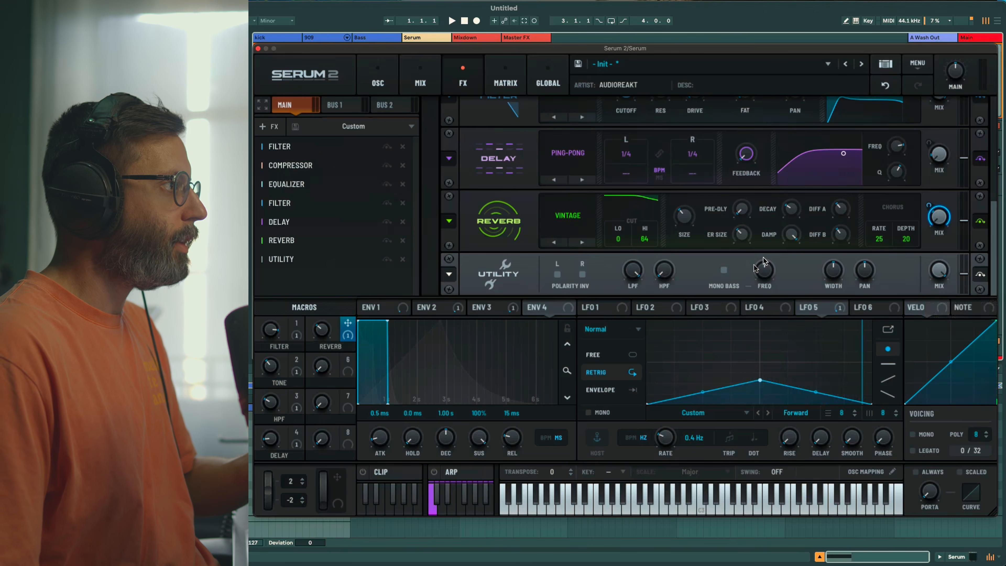
click(697, 310)
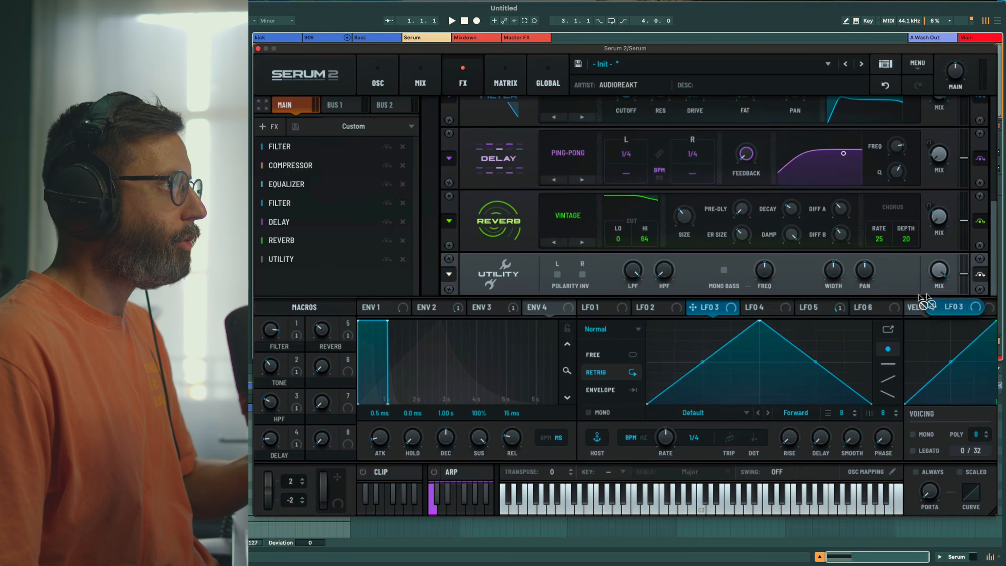
Set LFO 3's rate to 1/16 and bow both slopes into a rounded arch
drag(665, 442, 668, 428)
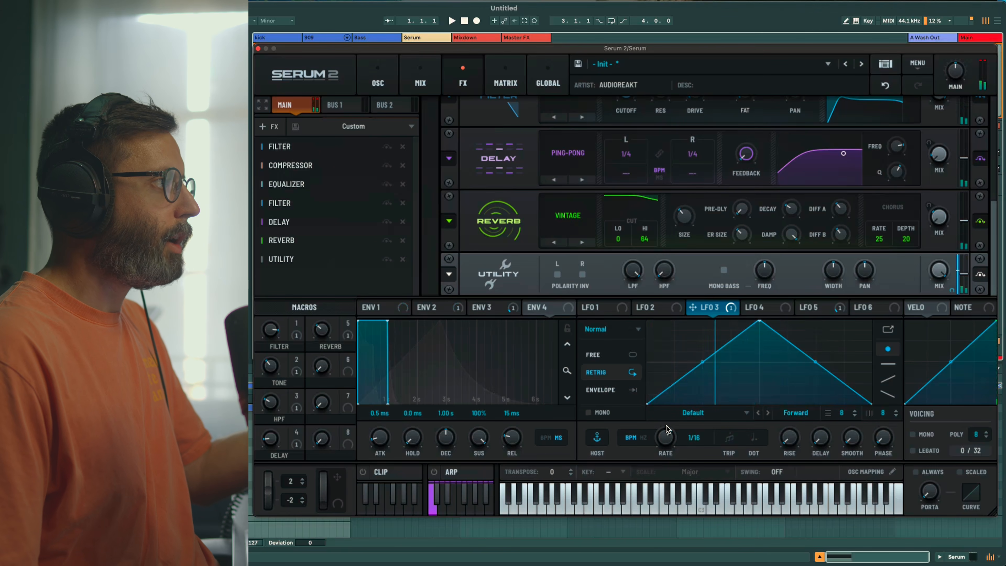
drag(702, 361, 698, 354)
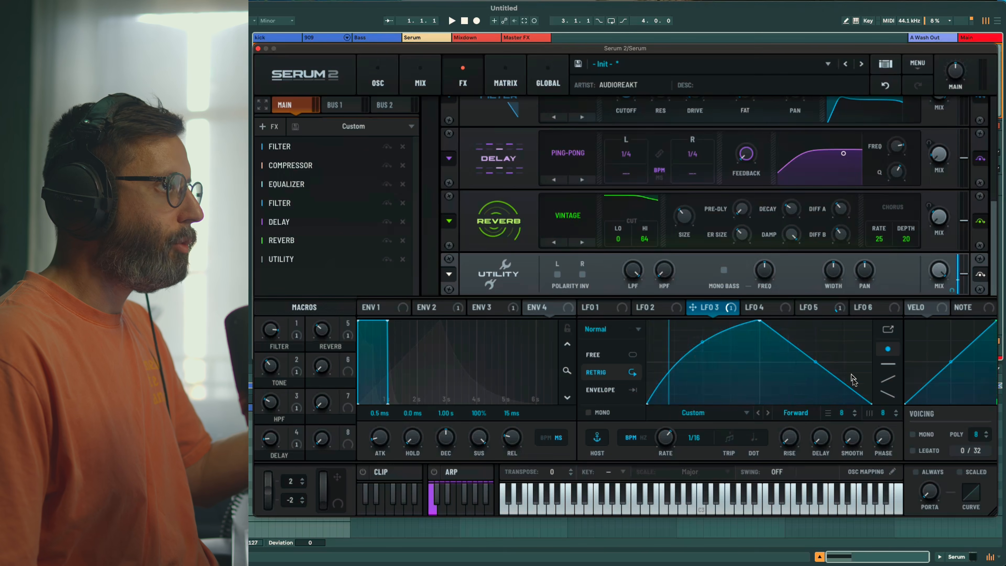
drag(822, 366, 819, 357)
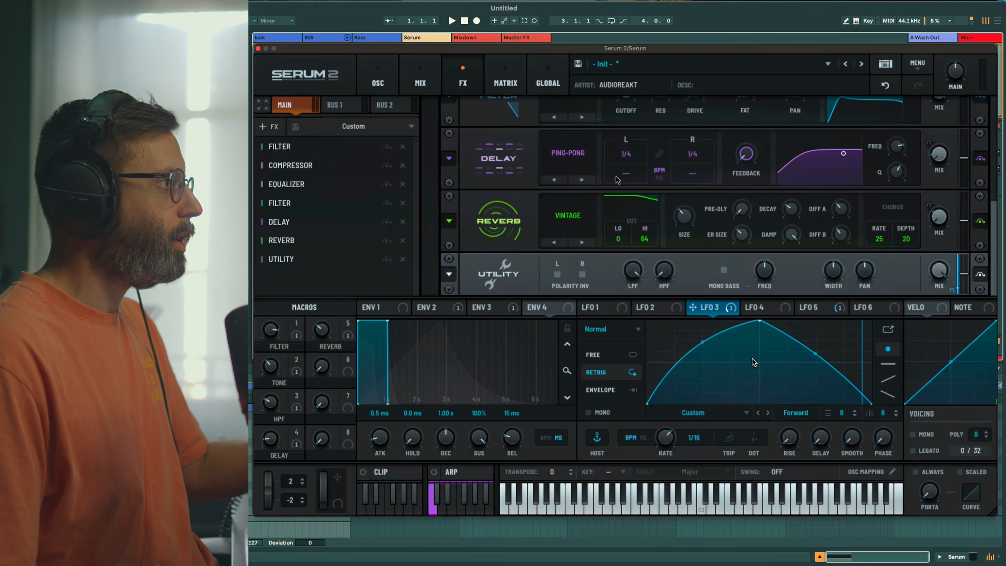
Make Mod Wheel the aux source for the LFO 3 → Utils Level matrix route, wheel at 15%
click(517, 87)
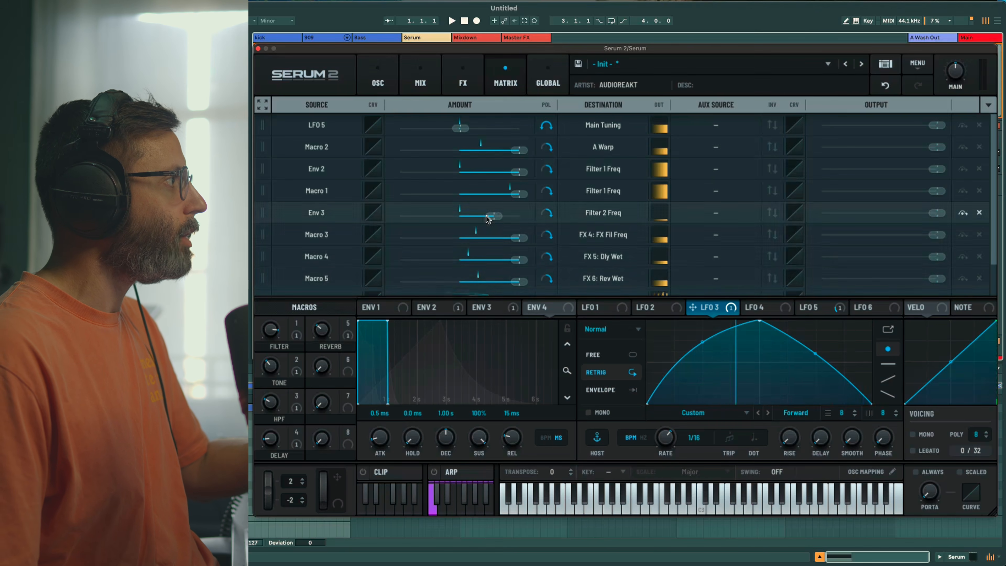
scroll(356, 282, down, 1)
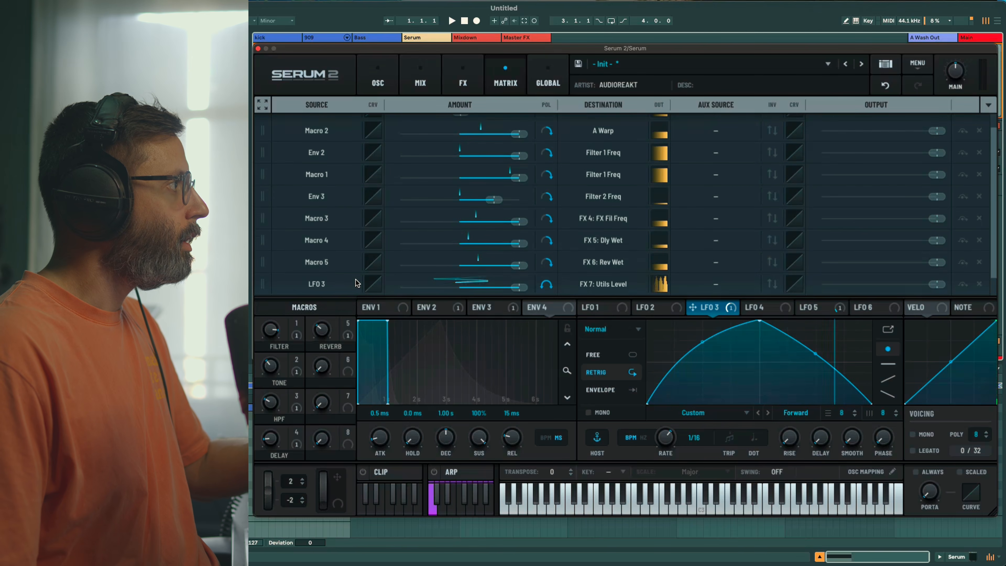
scroll(356, 282, down, 1)
click(716, 268)
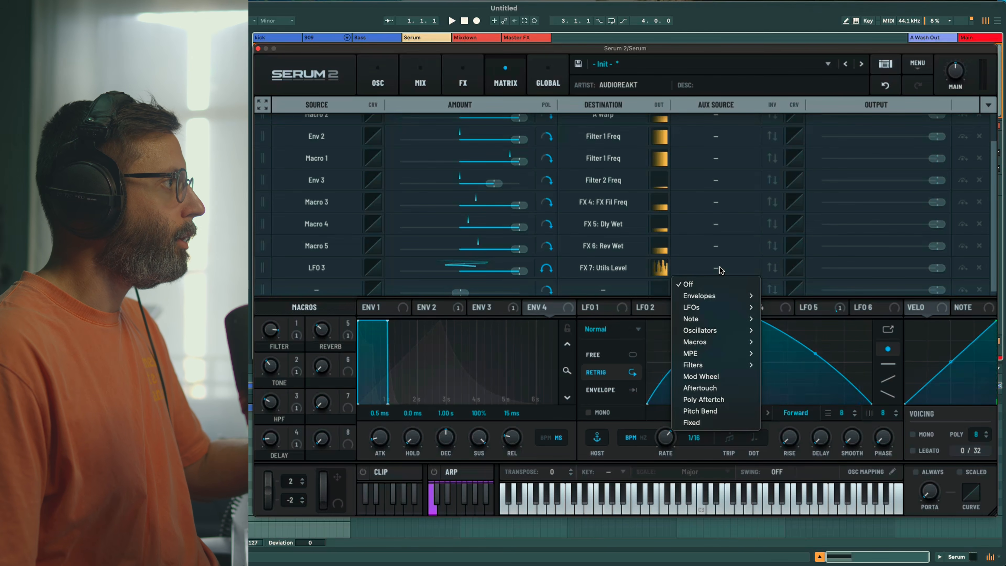
click(727, 376)
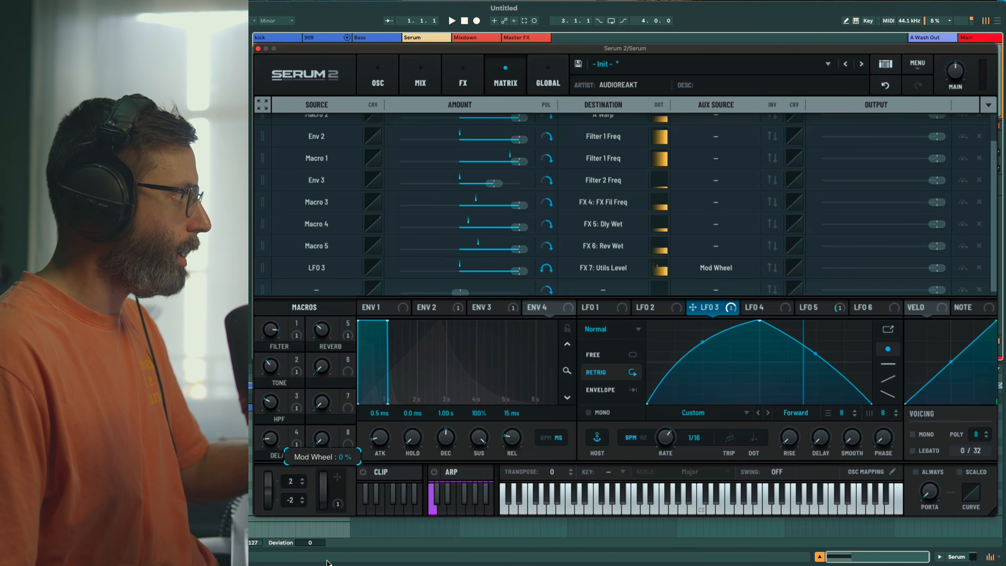
drag(325, 505, 323, 409)
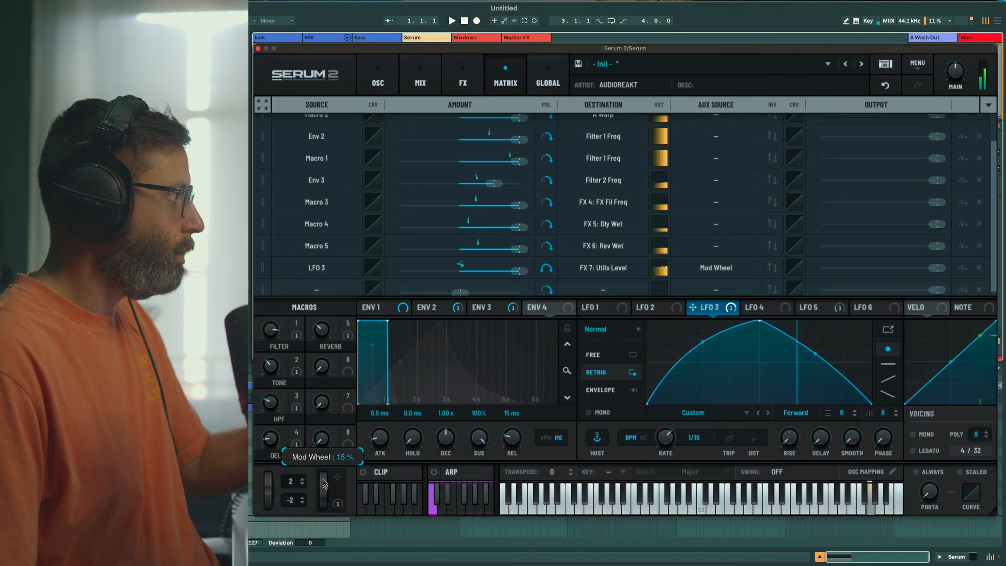